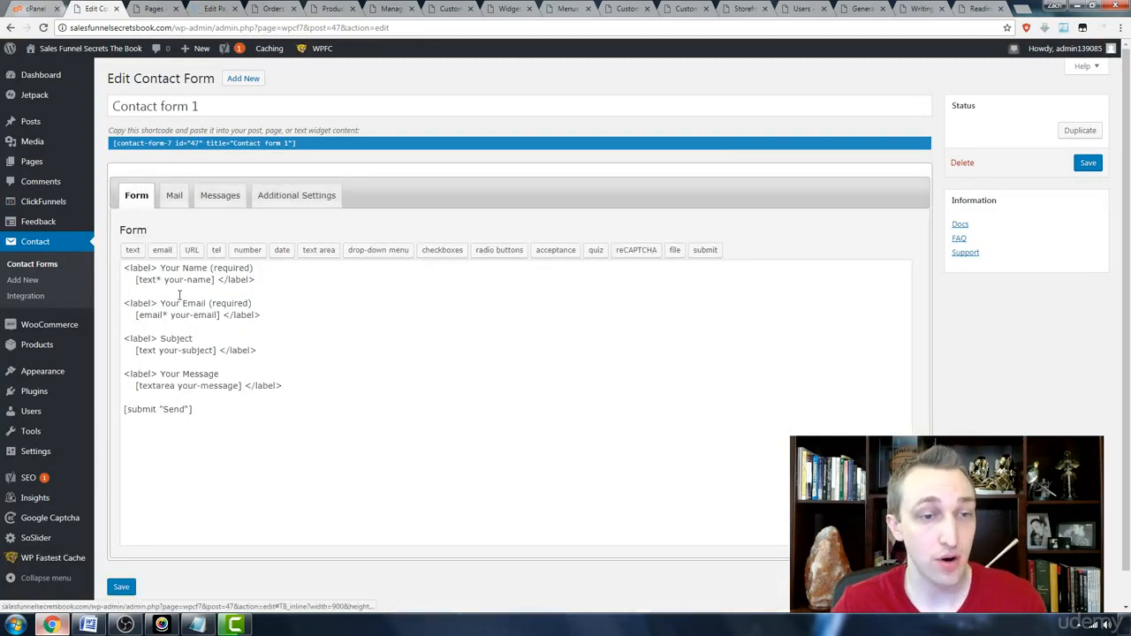
# Remove the "(required)" text from the Your Name and Your Email labels in the form template
pyautogui.click(363, 276)
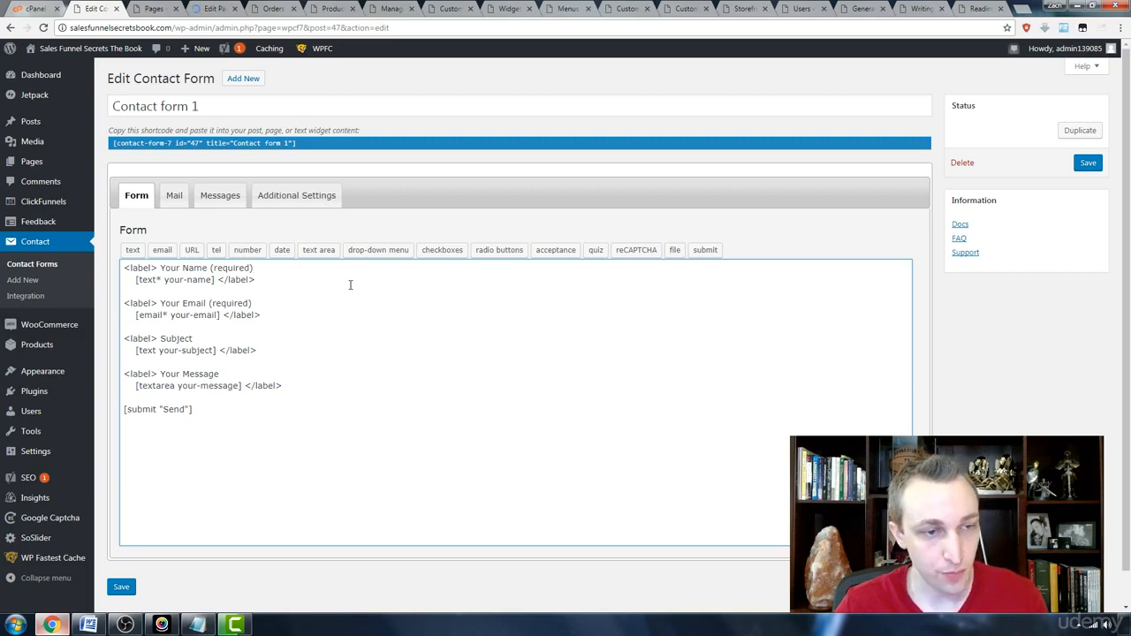
pyautogui.moveTo(207, 267); pyautogui.dragTo(254, 267)
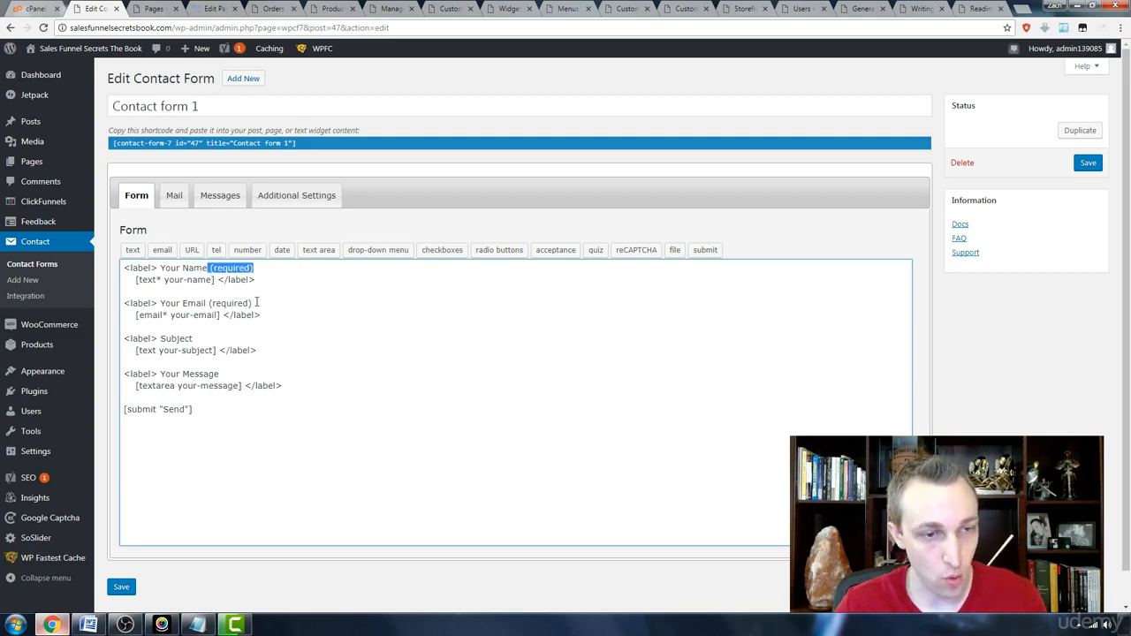
pyautogui.press('BackSpace')
pyautogui.moveTo(209, 303); pyautogui.dragTo(253, 303)
pyautogui.press('BackSpace')
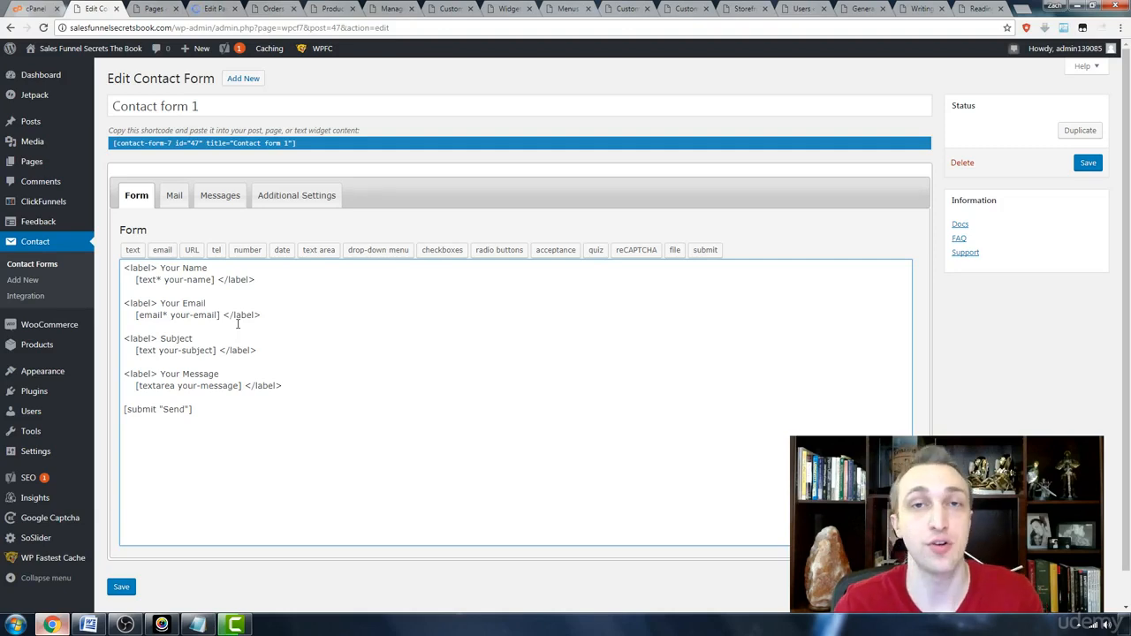
# Remove the required-field asterisk from the email tag and put it back
pyautogui.click(157, 350)
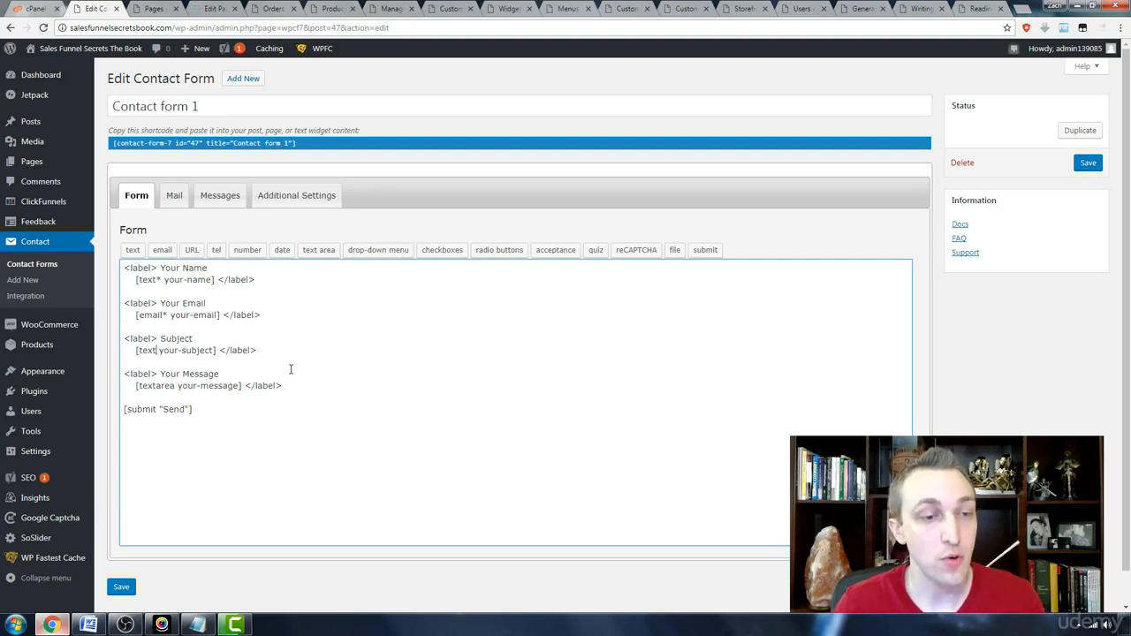
pyautogui.click(166, 316)
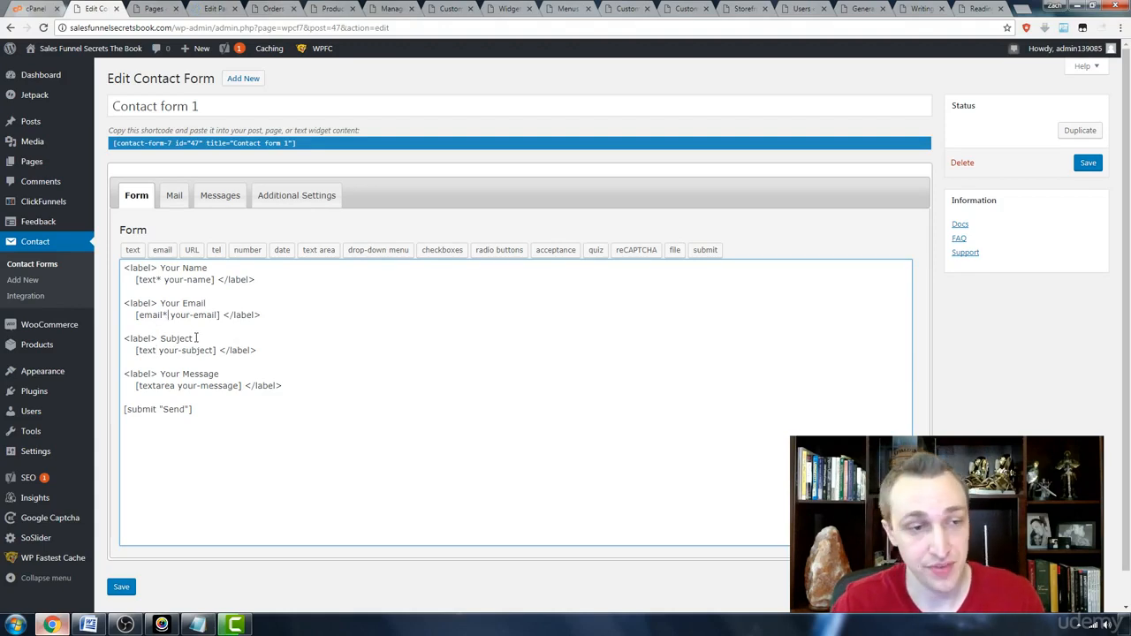
pyautogui.press('BackSpace')
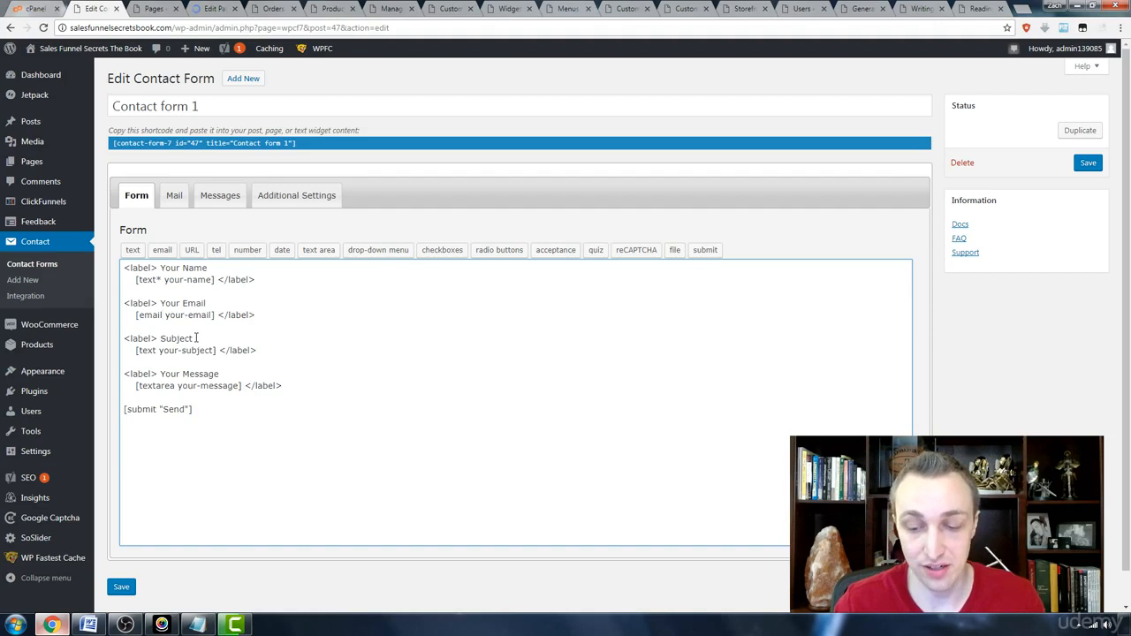
pyautogui.write('*')
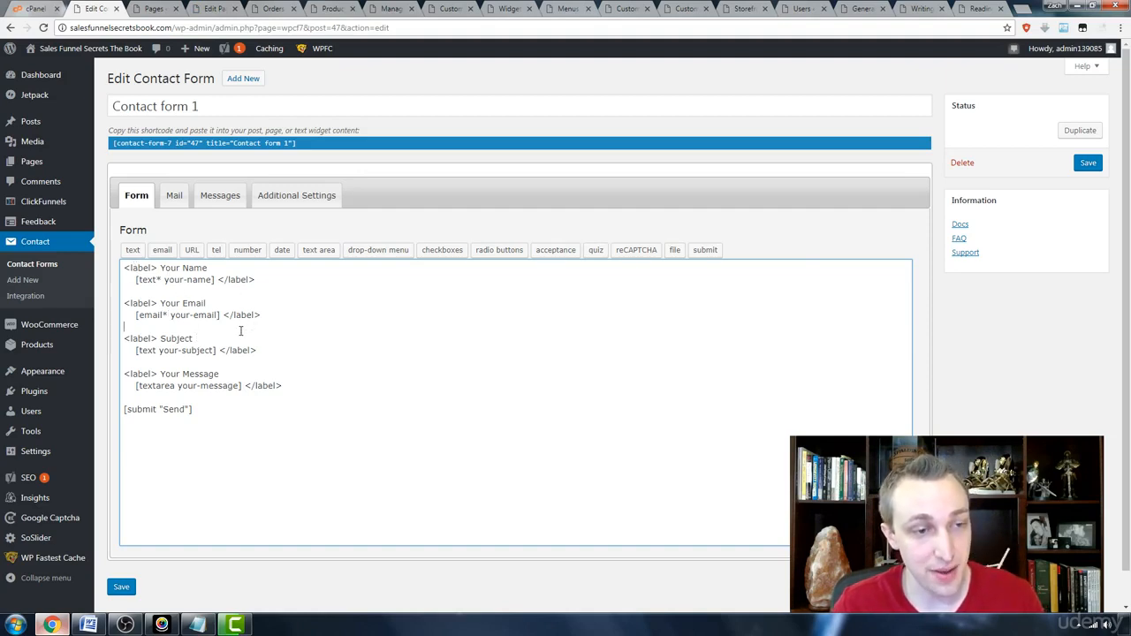
# Add a new "<label> Your Phone" line between the email and subject fields, based on the Subject label
pyautogui.hotkey('shift', 'End')
pyautogui.hotkey('ctrl', 'c')
pyautogui.press('Up')
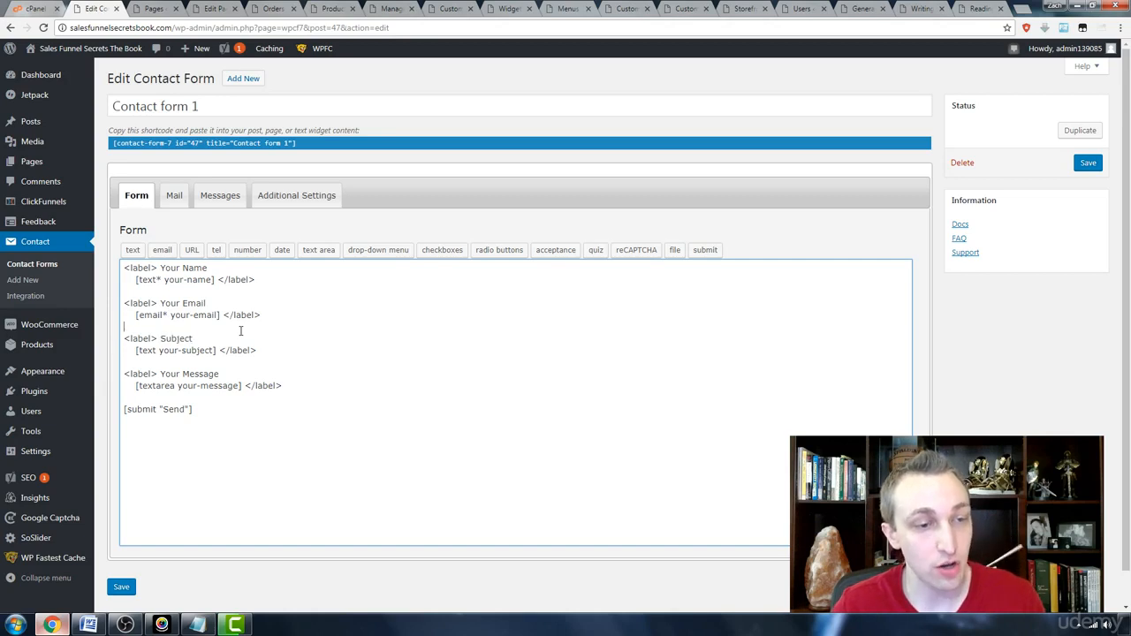
pyautogui.press('Return')
pyautogui.press('Return')
pyautogui.press('Up')
pyautogui.hotkey('ctrl', 'v')
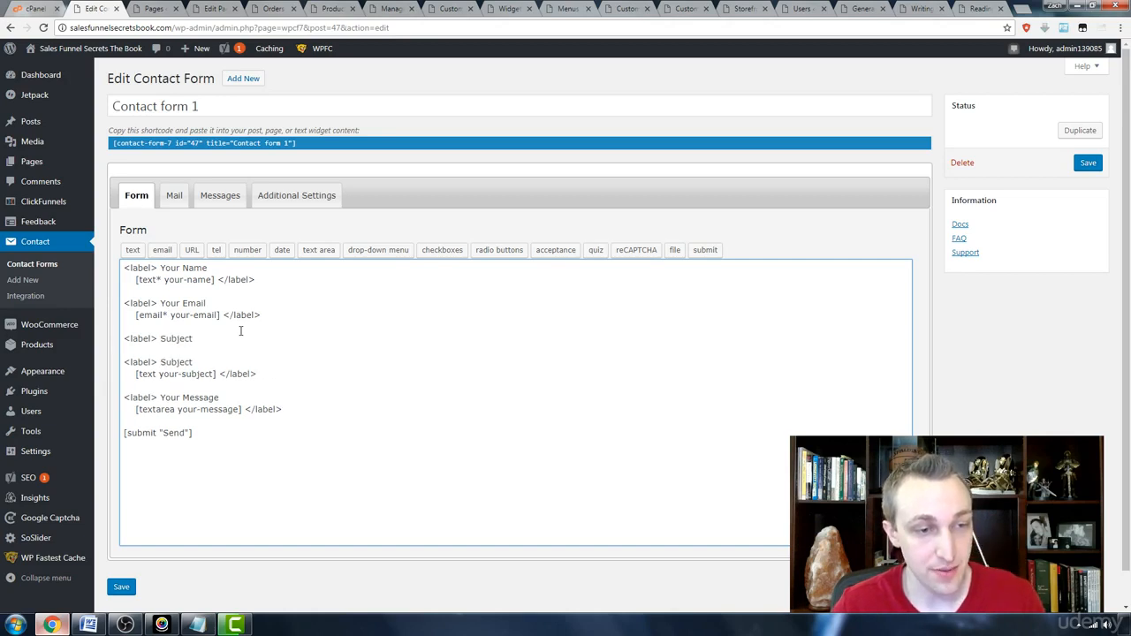
pyautogui.hotkey('ctrl', 'shift', 'Left')
pyautogui.write('E')
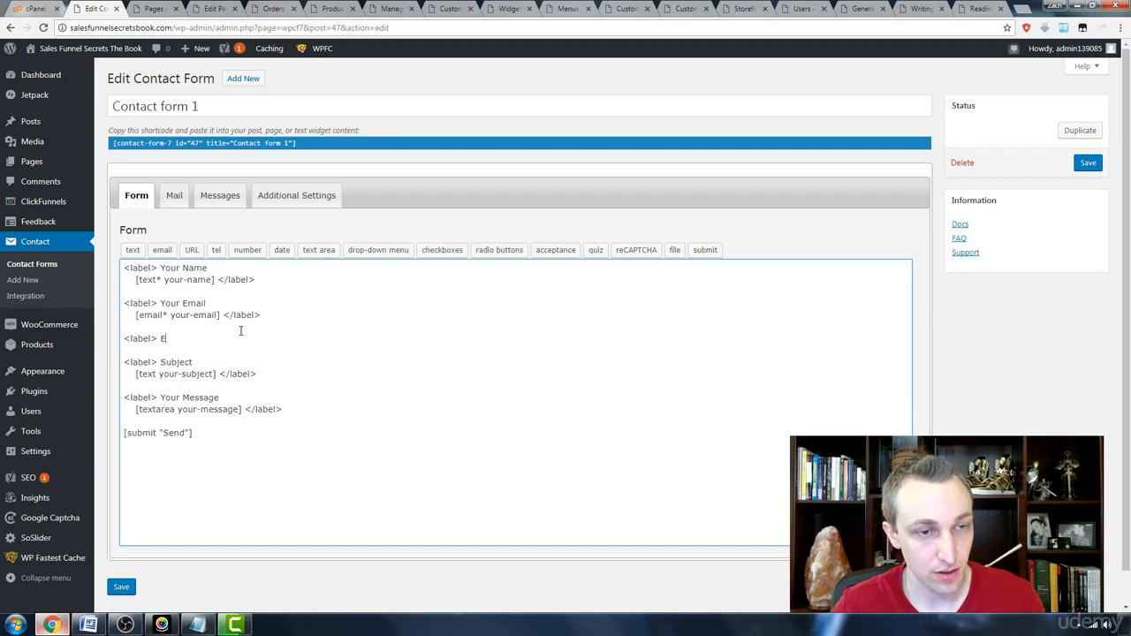
pyautogui.press('BackSpace')
pyautogui.write('Your P')
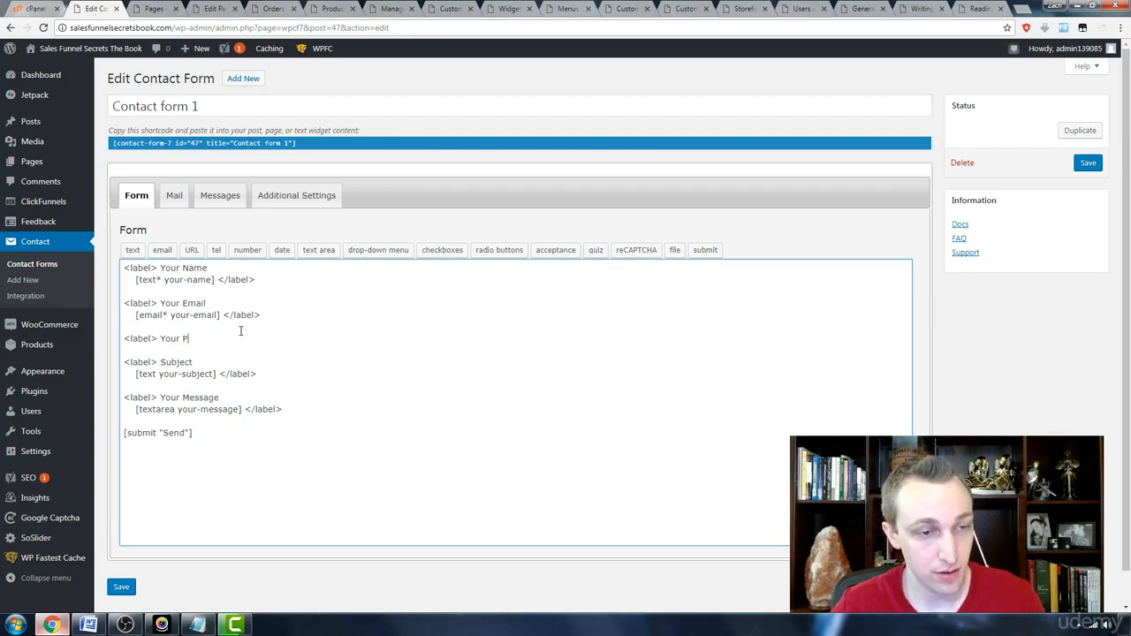
pyautogui.write('hone')
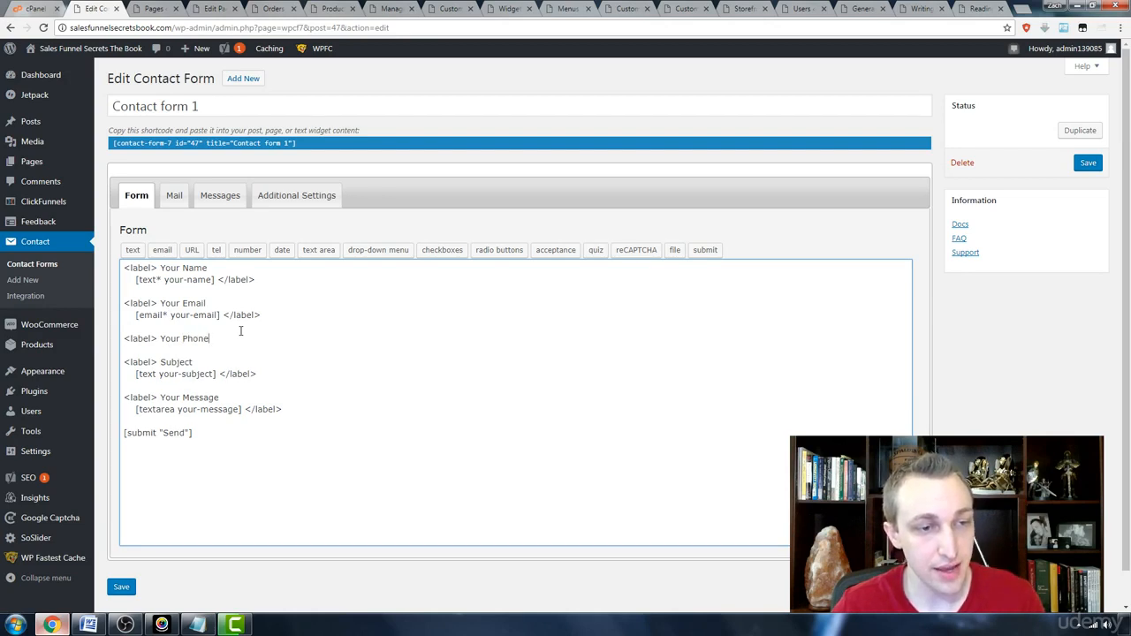
# Add a "<label> Survey" line below the Your Phone label, reusing the copied Subject label
pyautogui.press('Return')
pyautogui.press('Return')
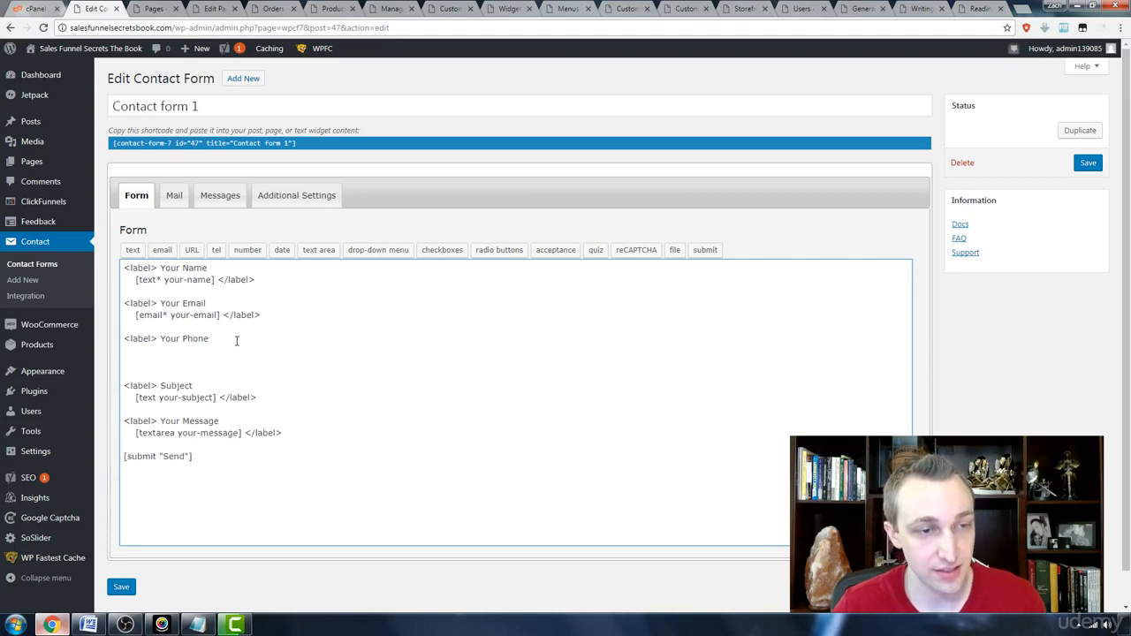
pyautogui.hotkey('ctrl', 'v')
pyautogui.hotkey('ctrl', 'shift', 'Left')
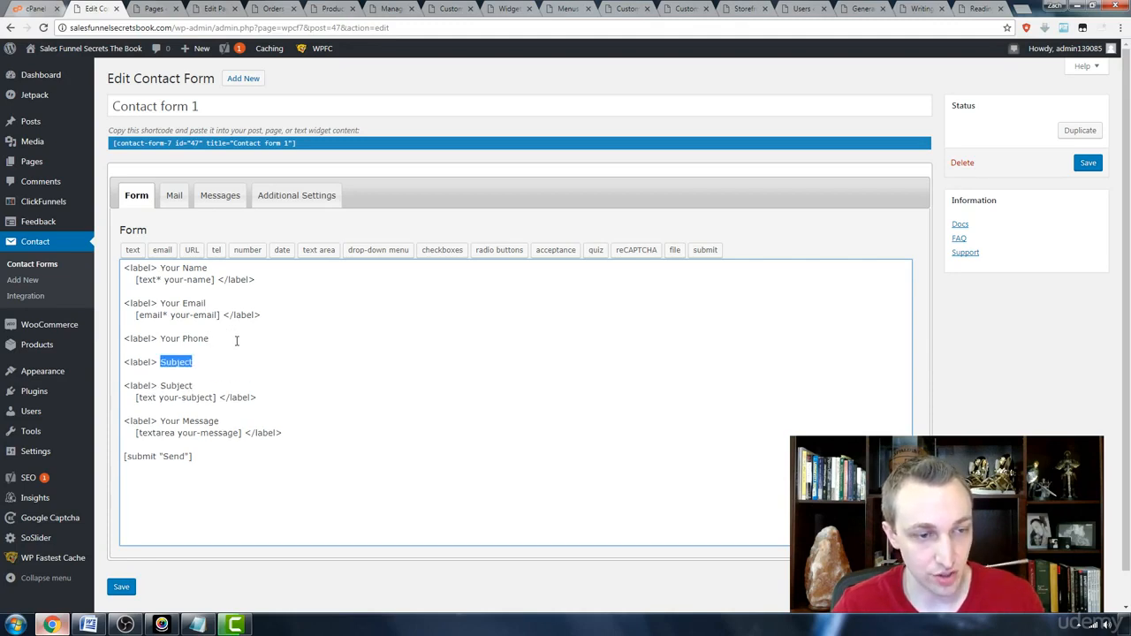
pyautogui.write('Survey')
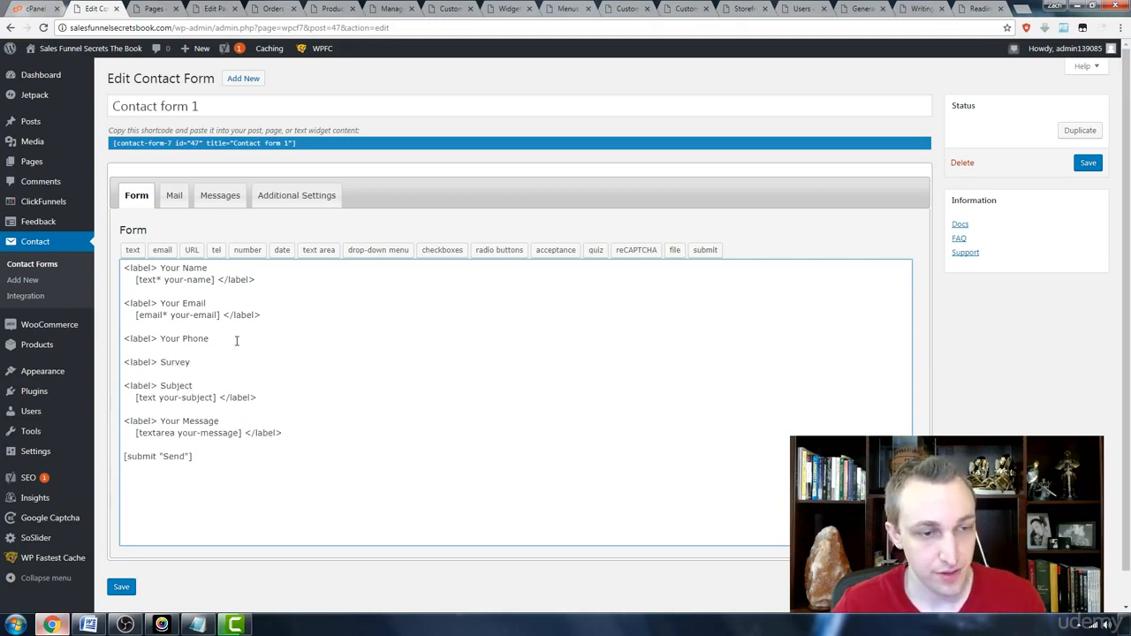
# Insert a number form tag of the Spinbox type on a new line under the Your Phone label
pyautogui.click(245, 353)
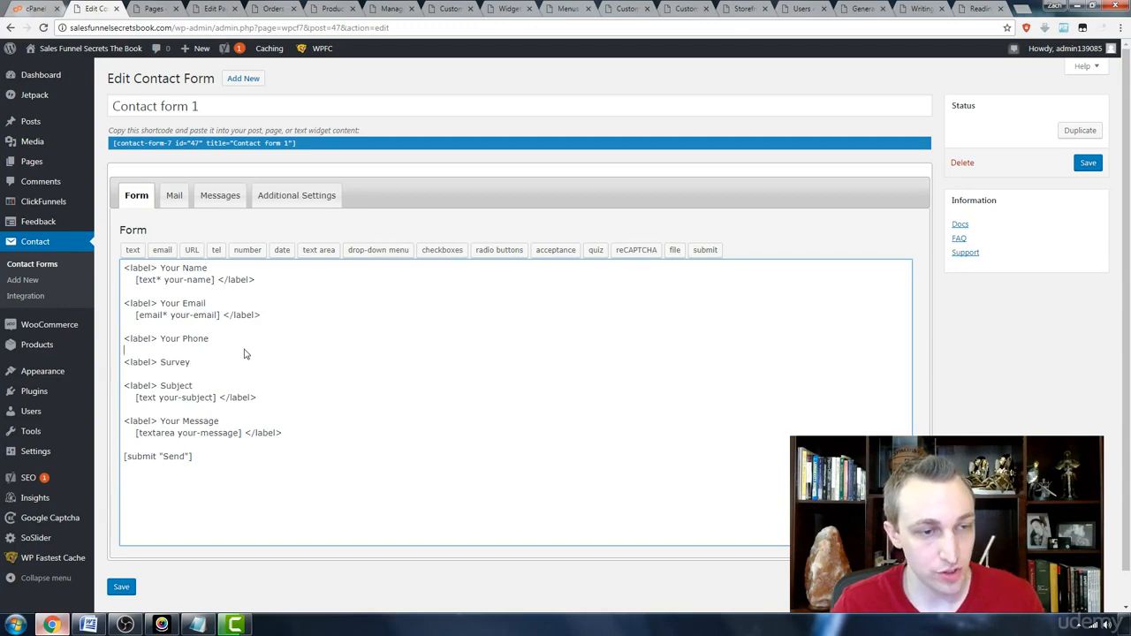
pyautogui.press('Return')
pyautogui.press('Up')
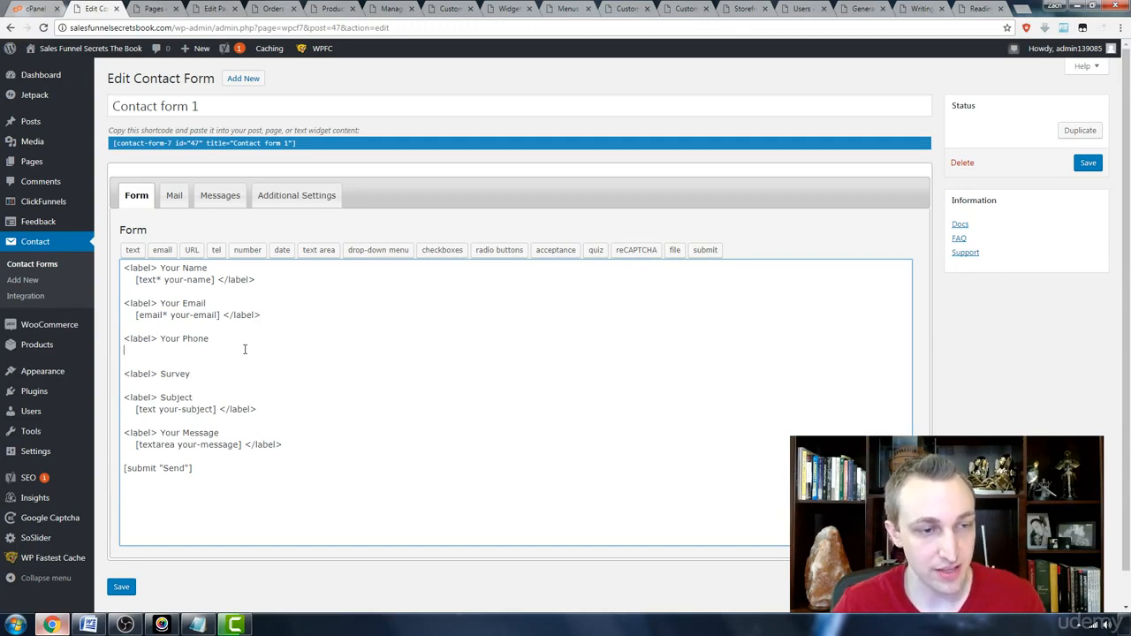
pyautogui.click(254, 252)
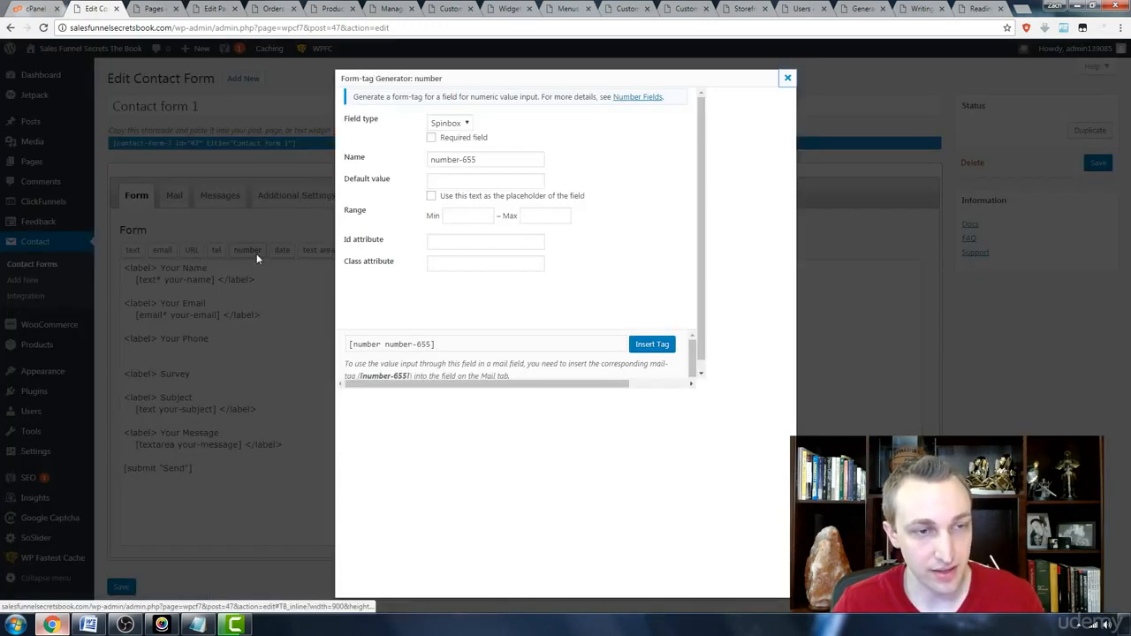
pyautogui.click(457, 123)
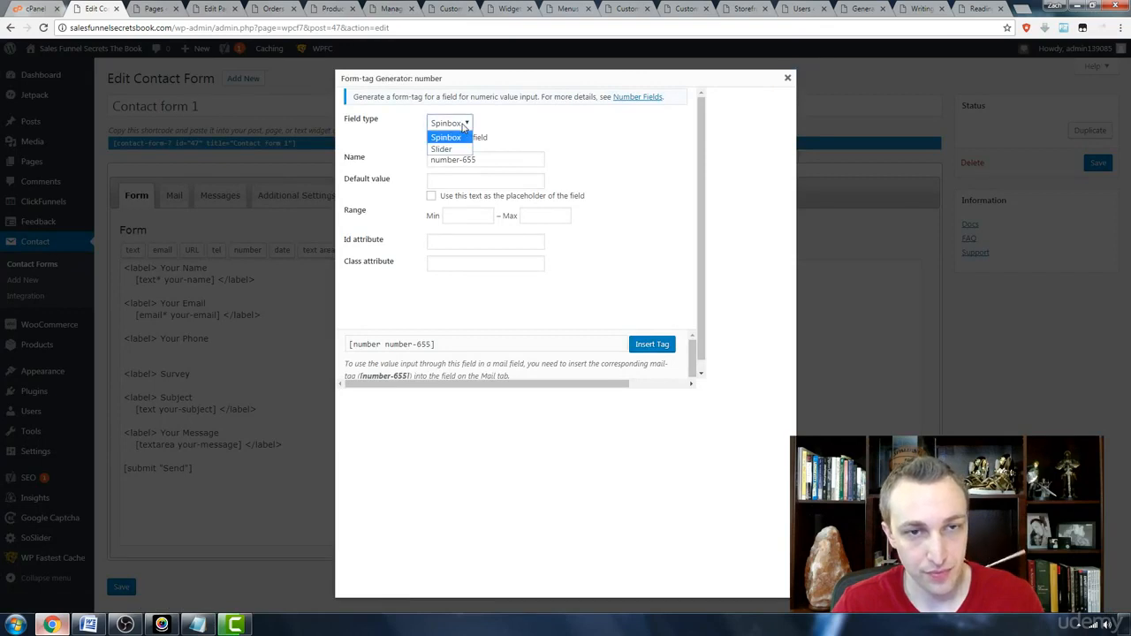
pyautogui.click(399, 135)
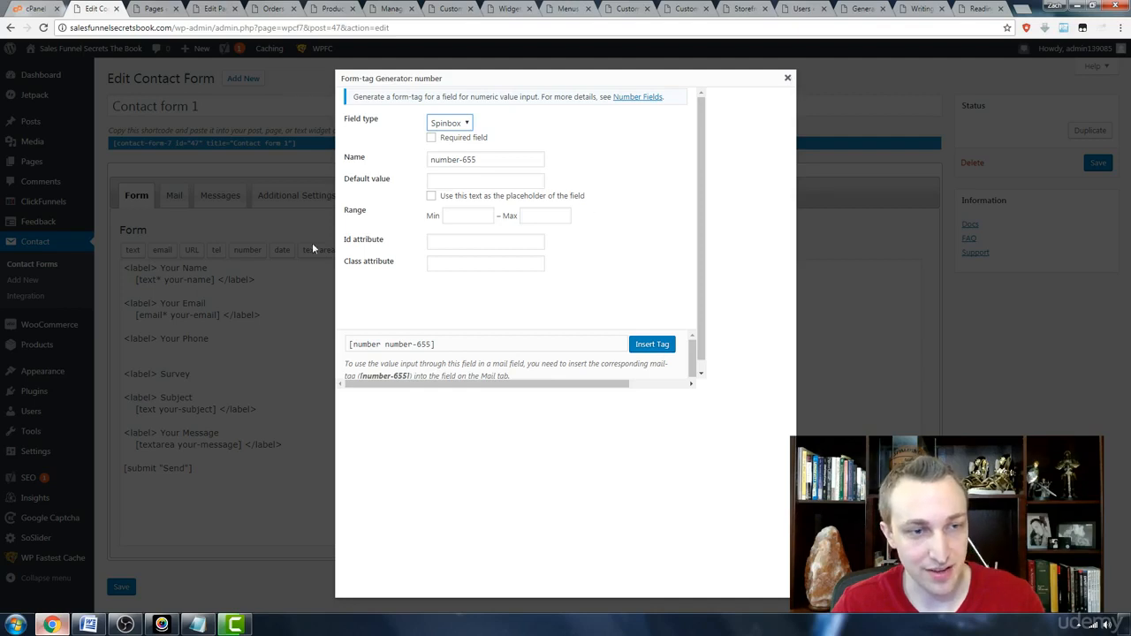
pyautogui.click(652, 344)
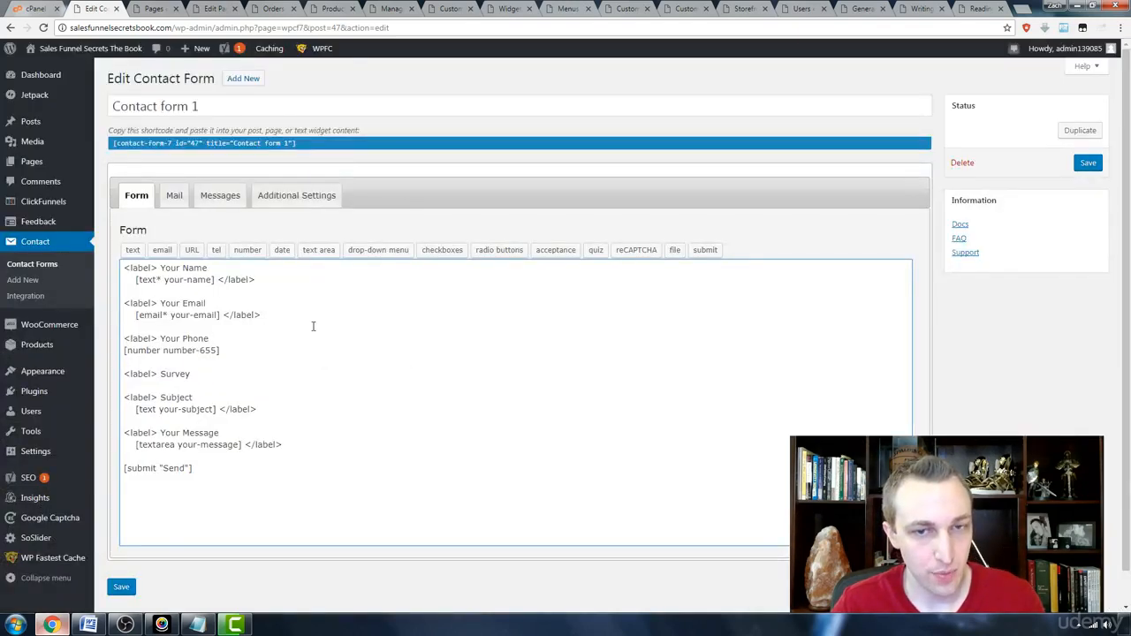
# Delete the number tag under the Your Phone label, leaving an empty line for another tag
pyautogui.click(230, 360)
pyautogui.press('BackSpace')
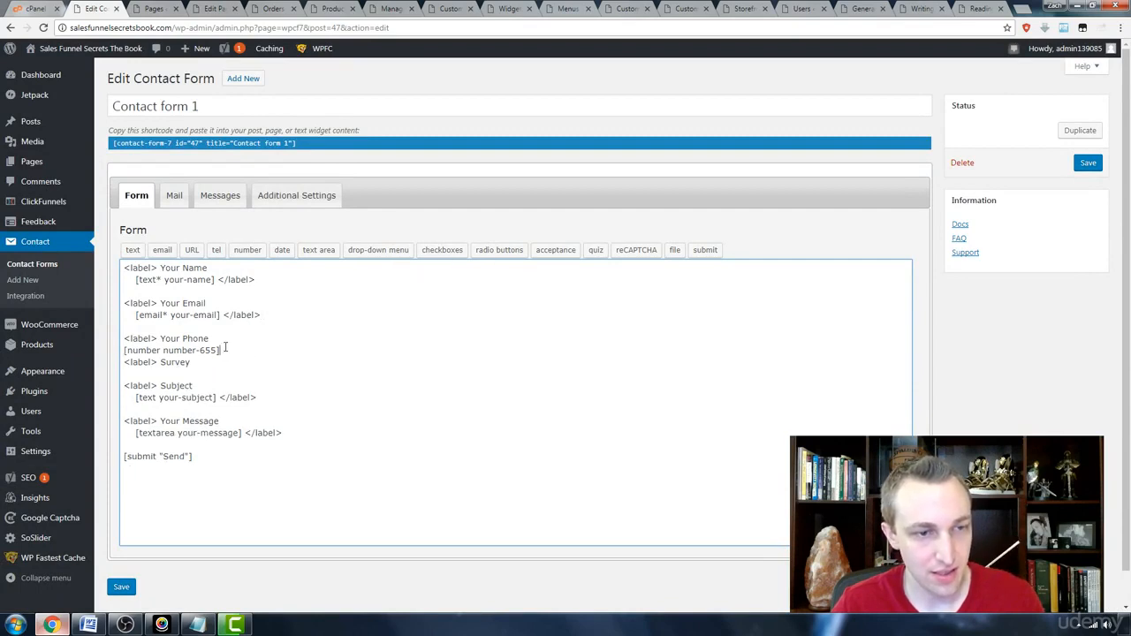
pyautogui.tripleClick(228, 351)
pyautogui.press('BackSpace')
pyautogui.press('Return')
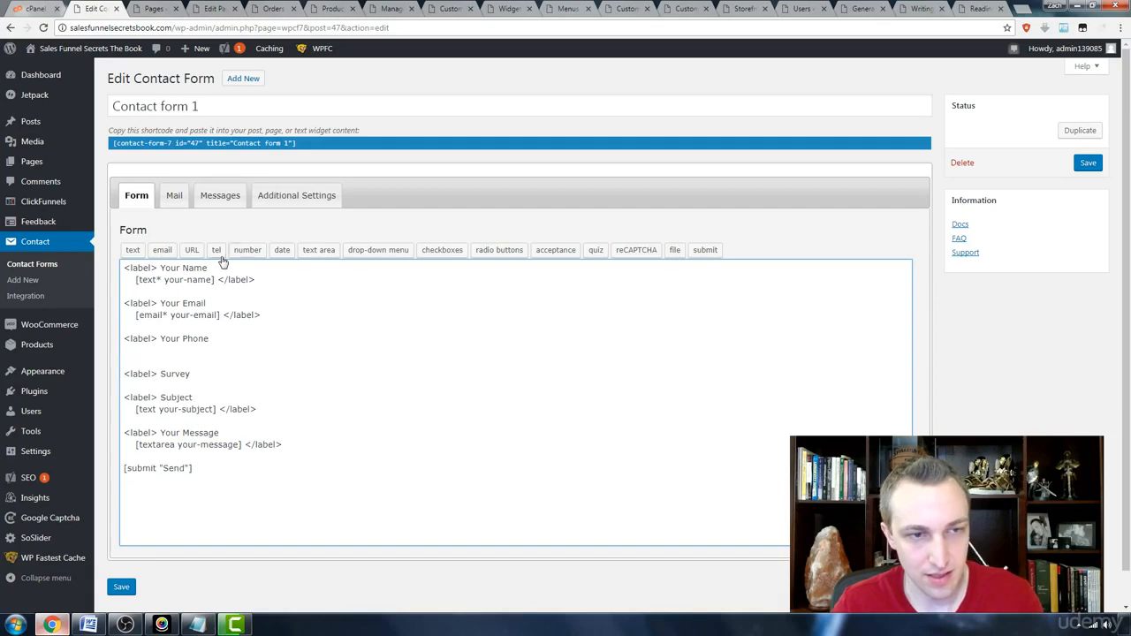
# Insert a required tel tag directly under the Your Phone label, with a blank line before Survey
pyautogui.click(219, 254)
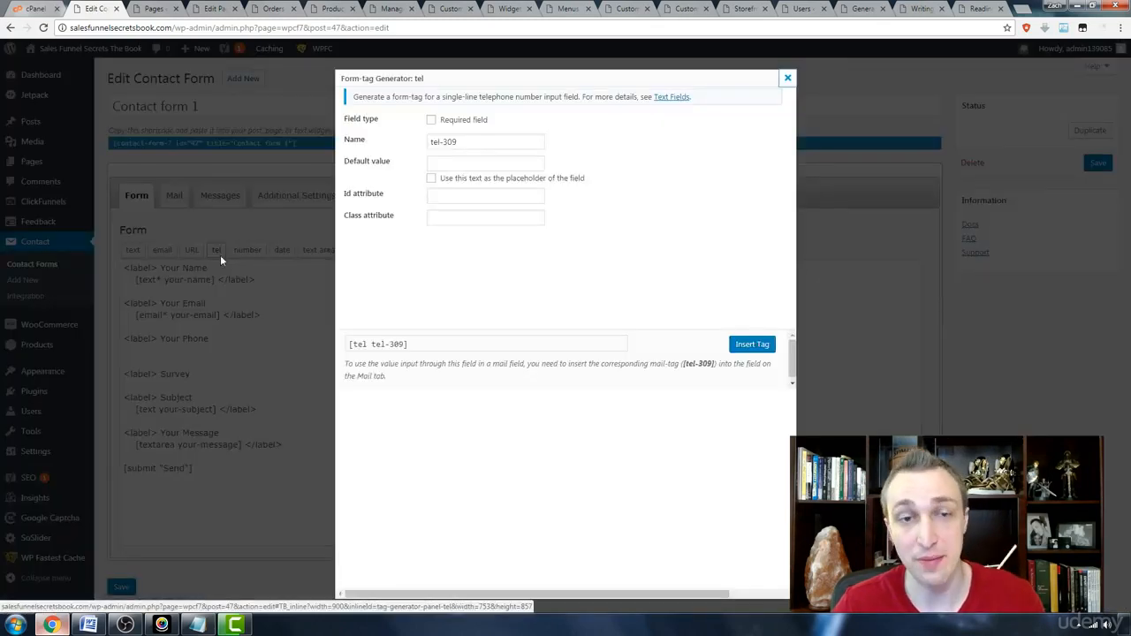
pyautogui.click(432, 121)
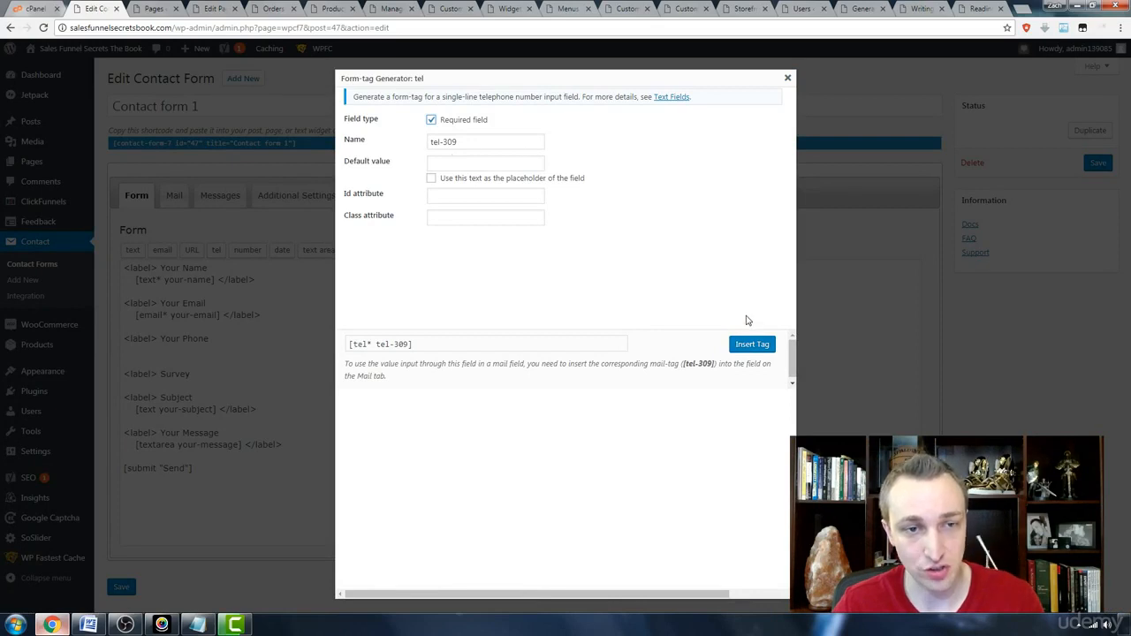
pyautogui.click(755, 345)
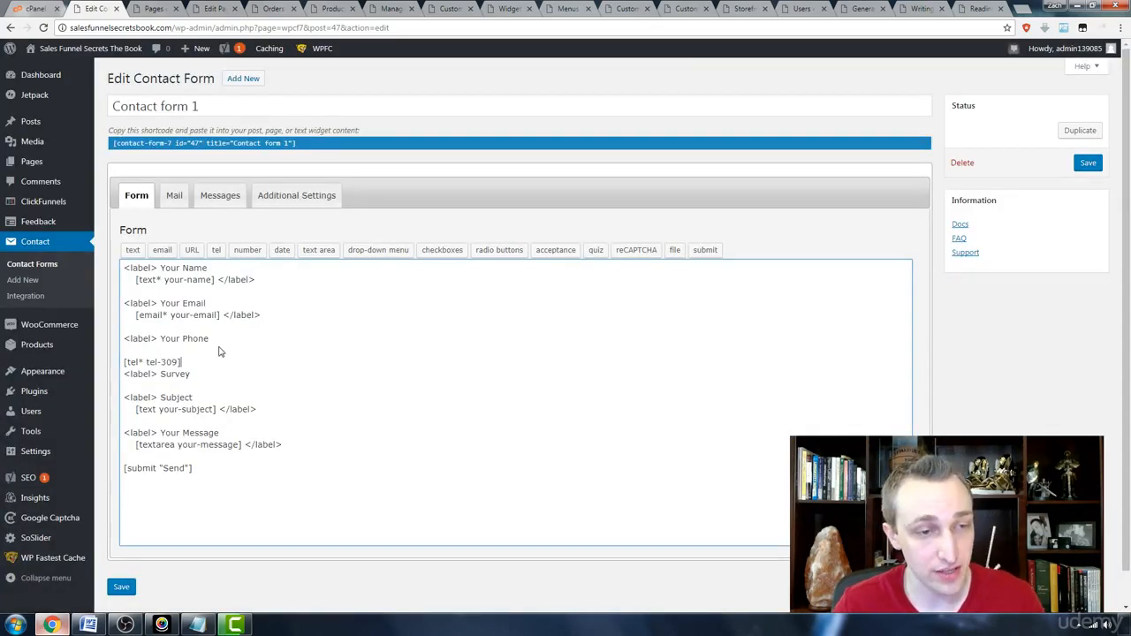
pyautogui.click(220, 350)
pyautogui.press('BackSpace')
pyautogui.press('Return')
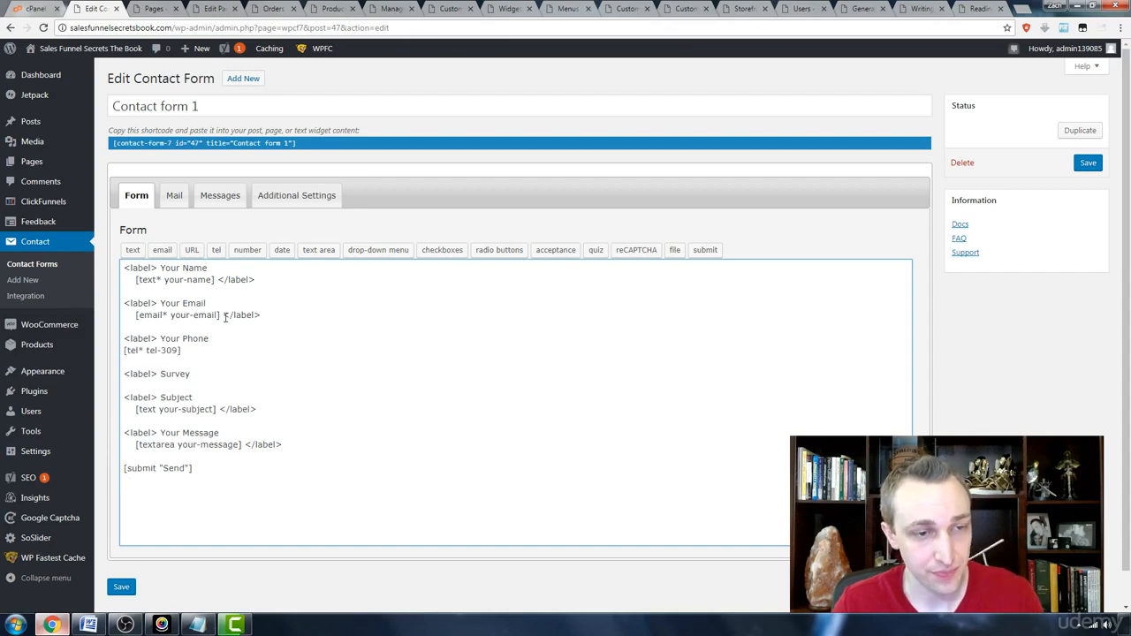
# Close the Your Phone and Survey labels with copies of the email field's </label> tag, keeping a blank line before Subject
pyautogui.moveTo(221, 315); pyautogui.dragTo(260, 315)
pyautogui.hotkey('ctrl', 'c')
pyautogui.click(221, 350)
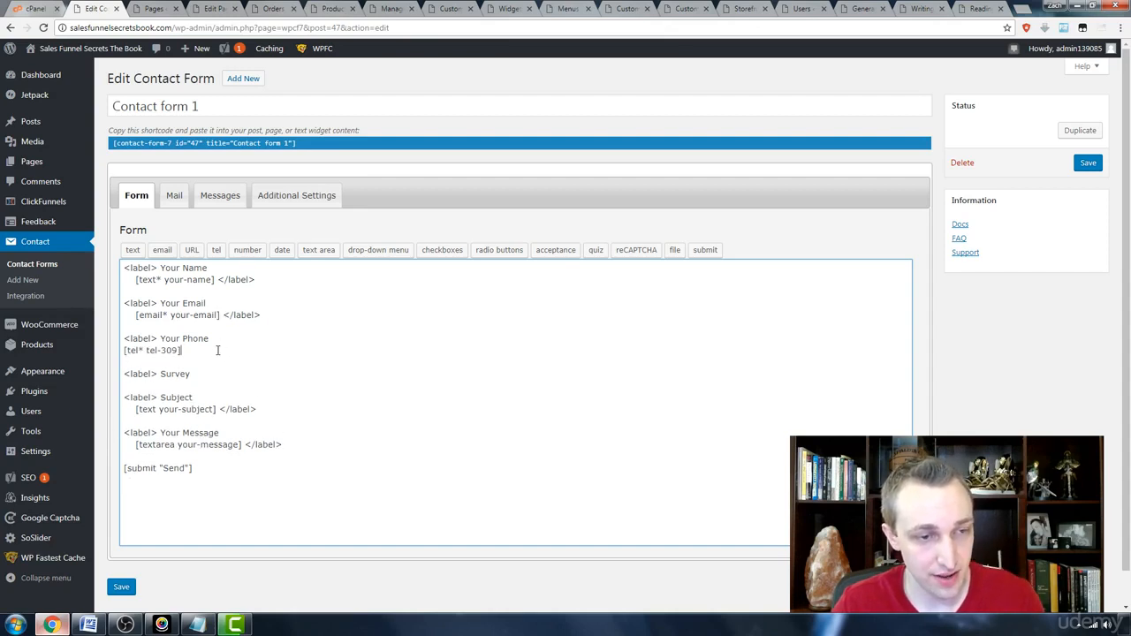
pyautogui.hotkey('ctrl', 'v')
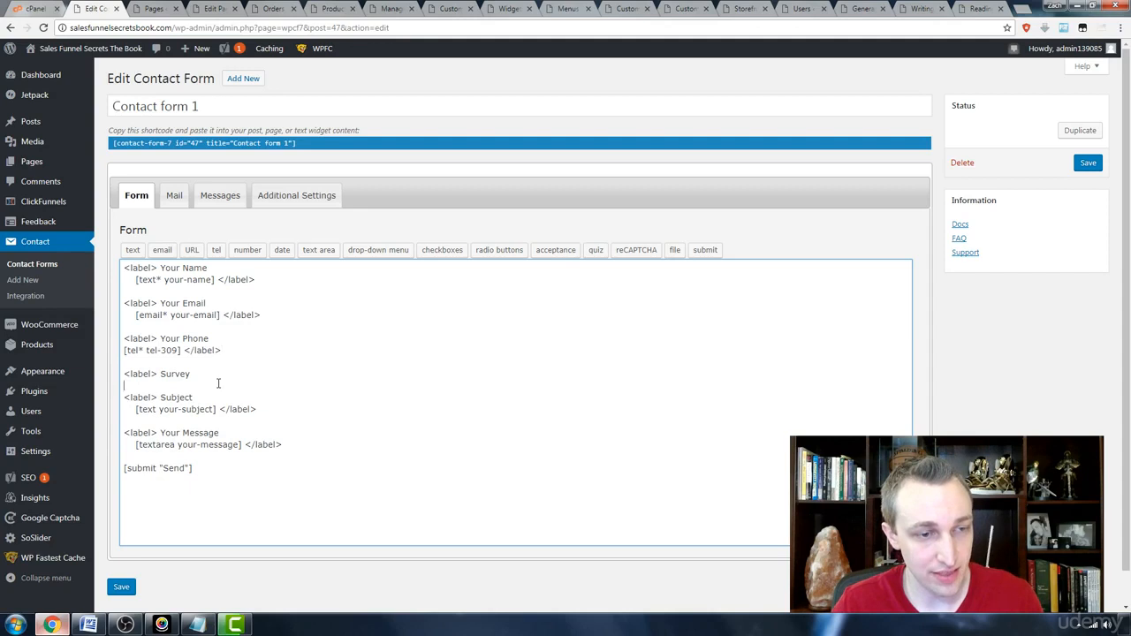
pyautogui.hotkey('ctrl', 'v')
pyautogui.press('Down')
pyautogui.press('Return')
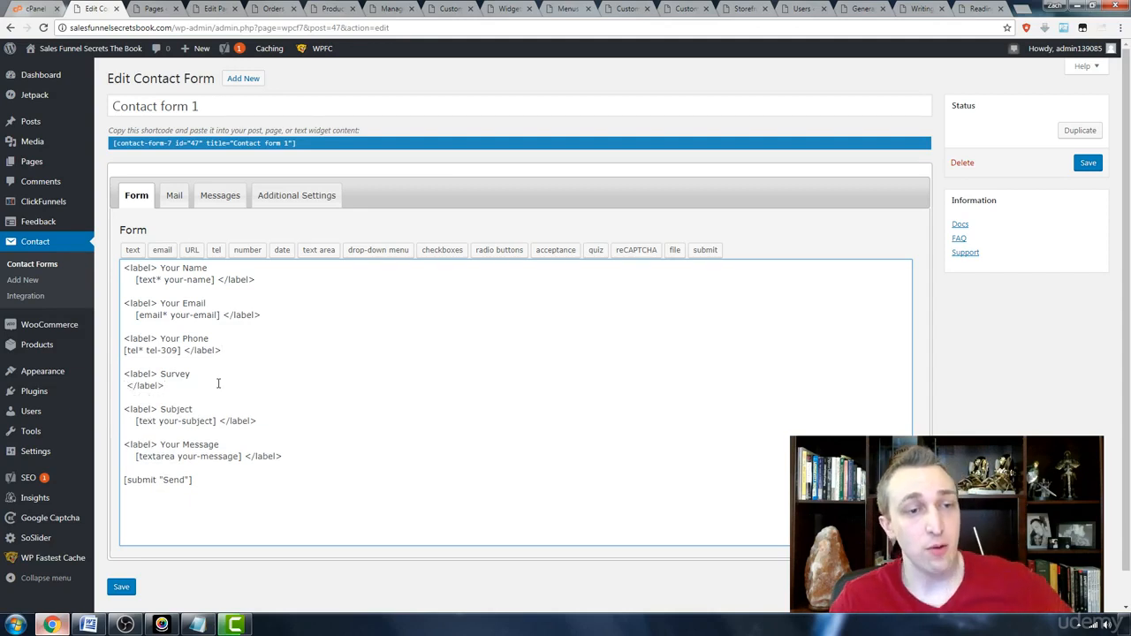
# Insert a radio buttons tag with the options Good, Bad and Ok below the Survey label
pyautogui.click(489, 255)
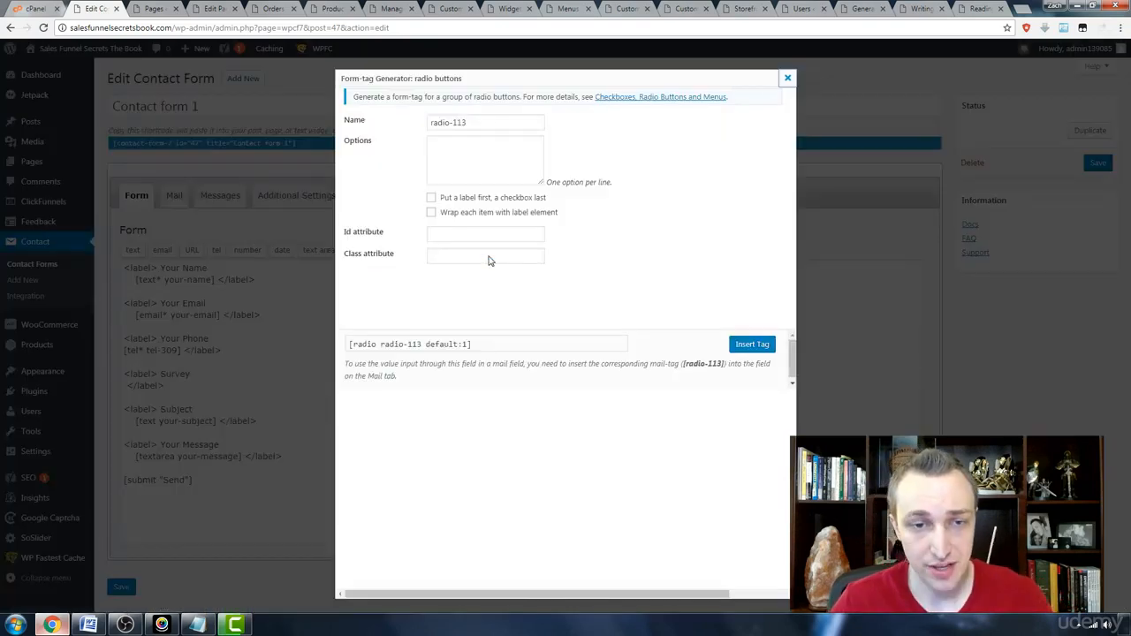
pyautogui.click(469, 159)
pyautogui.write('Good')
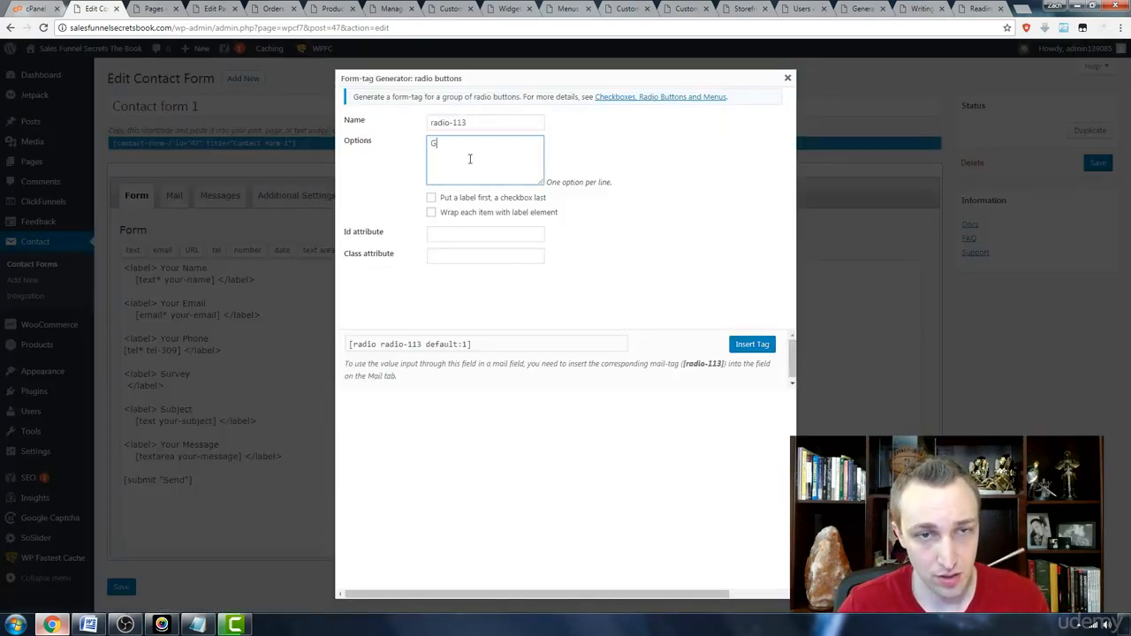
pyautogui.press('Return')
pyautogui.write('Bad')
pyautogui.press('Return')
pyautogui.write('Ok')
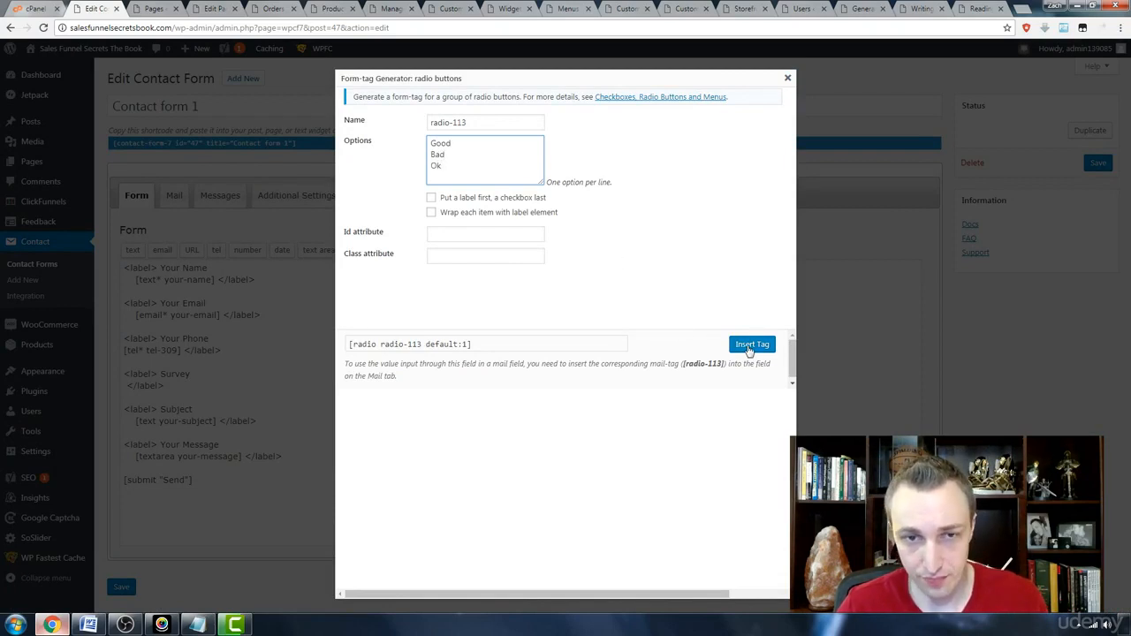
pyautogui.click(752, 345)
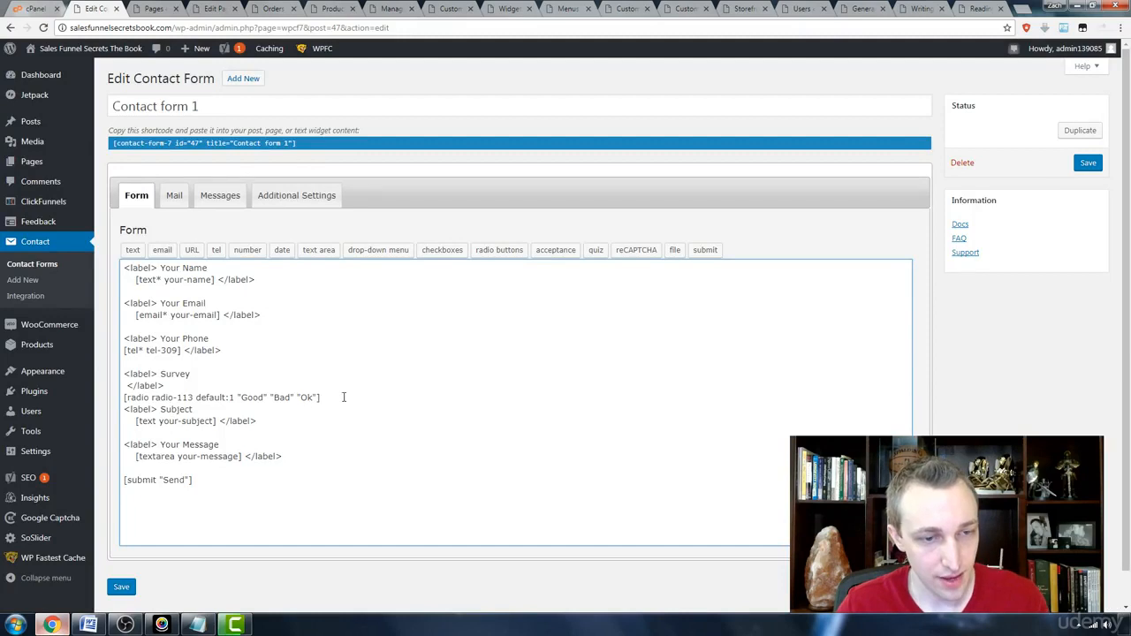
# Move the radio tag with Good, Bad and Ok directly in front of the closing </label> of the Survey field
pyautogui.hotkey('shift', 'Home')
pyautogui.hotkey('ctrl', 'x')
pyautogui.press('Up')
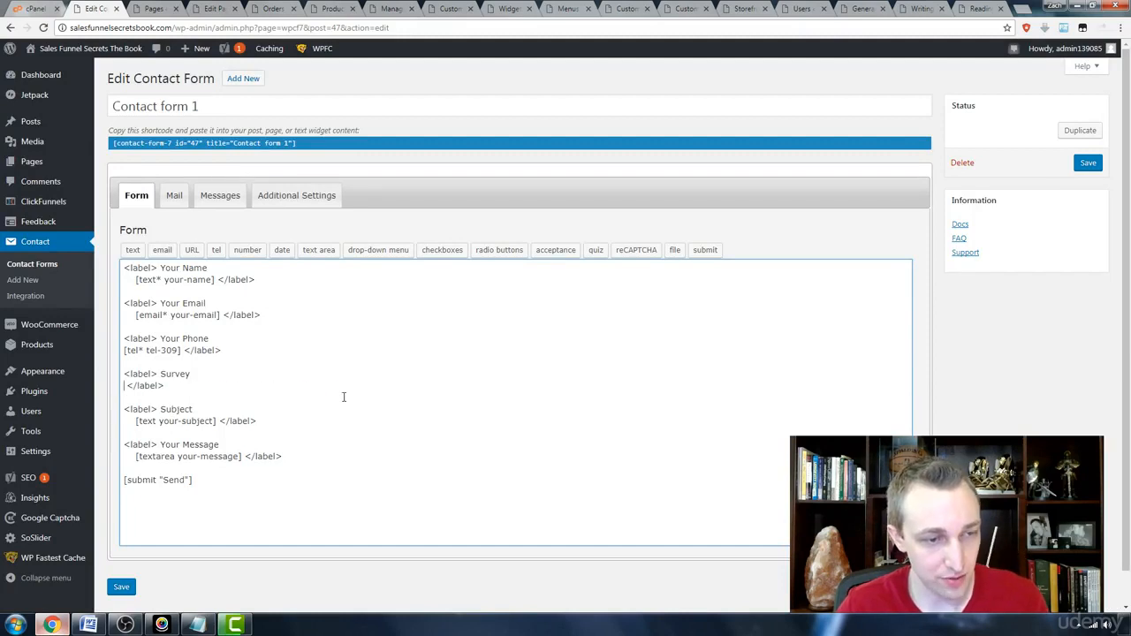
pyautogui.hotkey('ctrl', 'v')
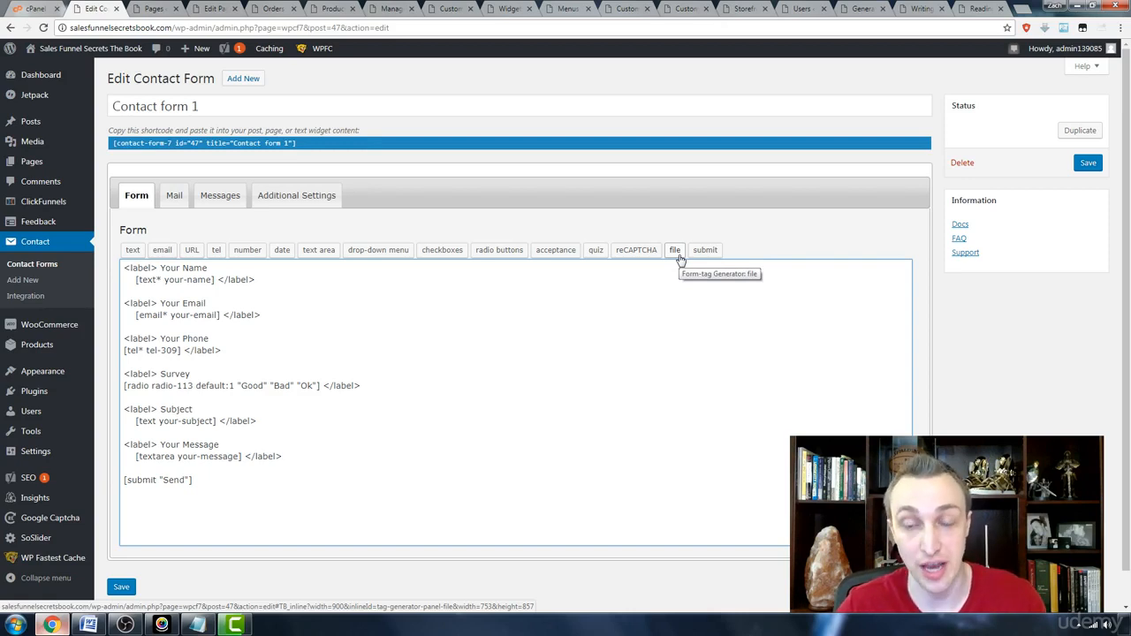
pyautogui.tripleClick(234, 480)
pyautogui.click(294, 477)
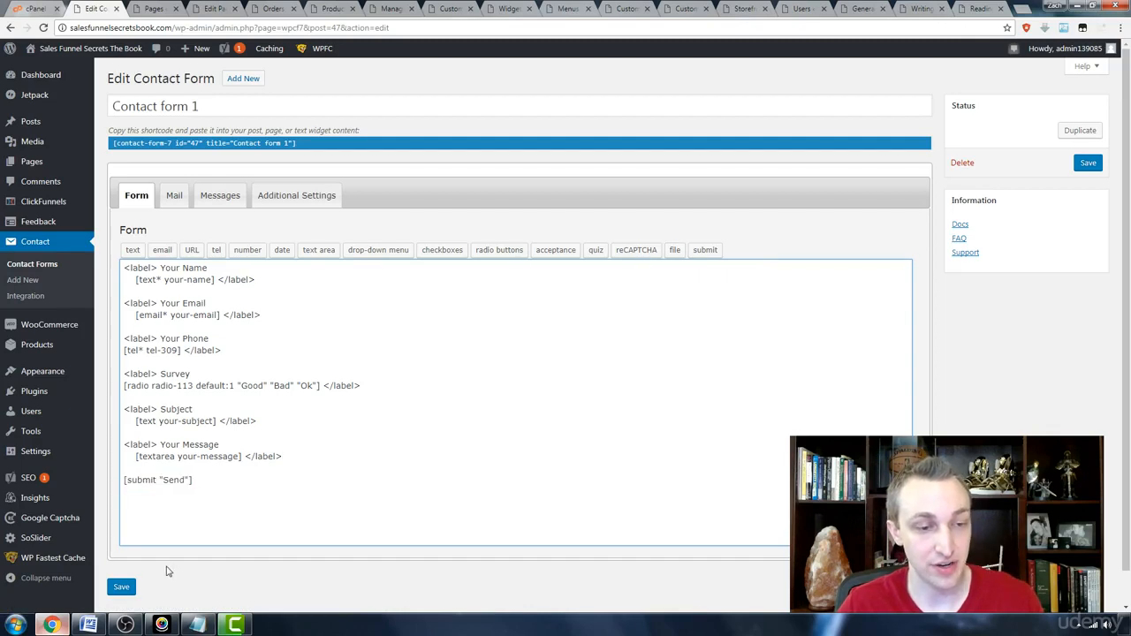
# In the form's mail settings, change the mailbox name of the From address to "contact"
pyautogui.click(176, 203)
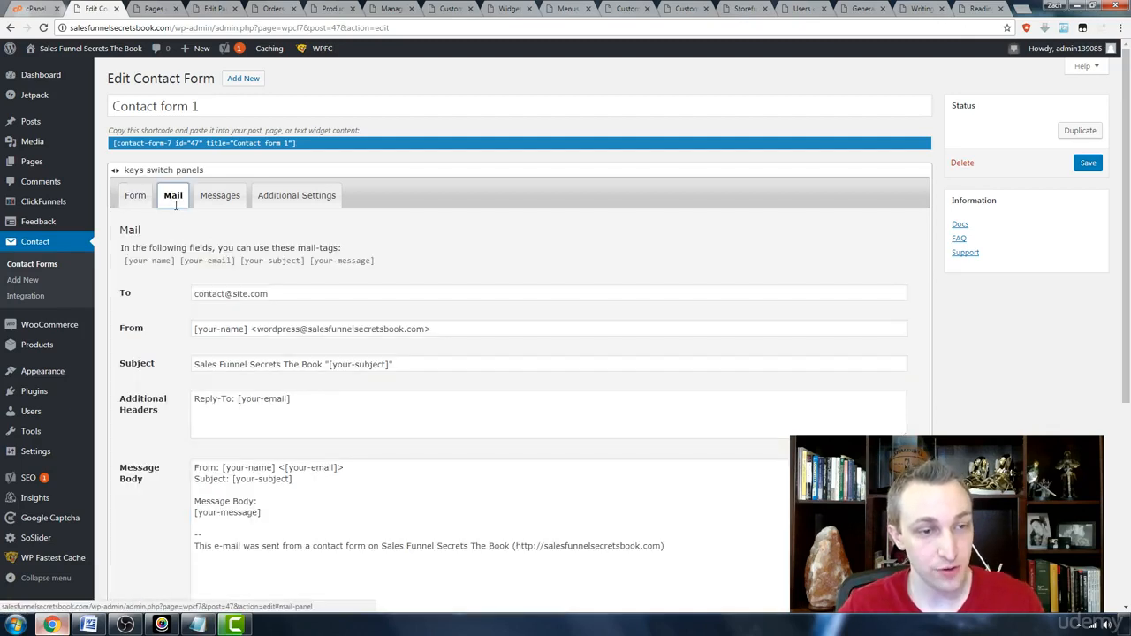
pyautogui.scroll(-1, 233, 232)
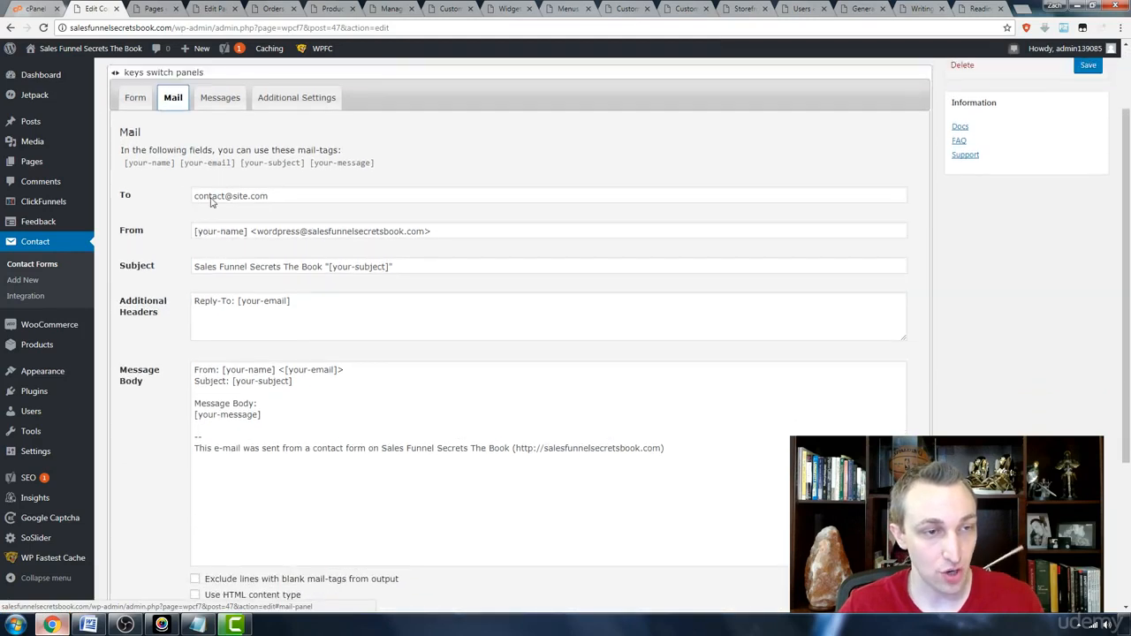
pyautogui.tripleClick(213, 198)
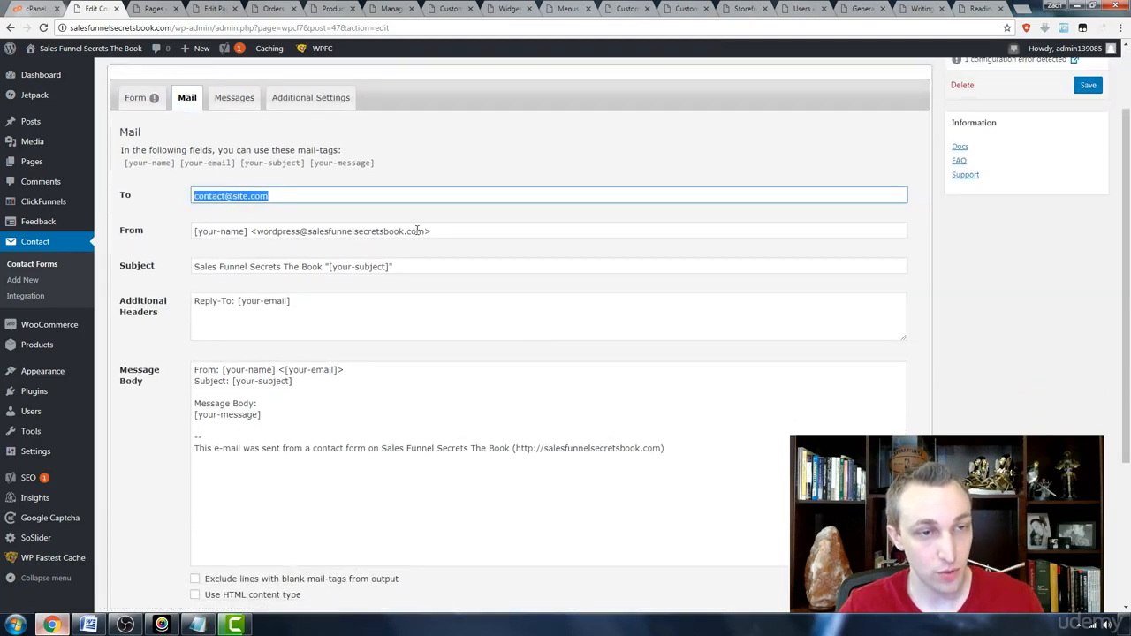
pyautogui.doubleClick(281, 232)
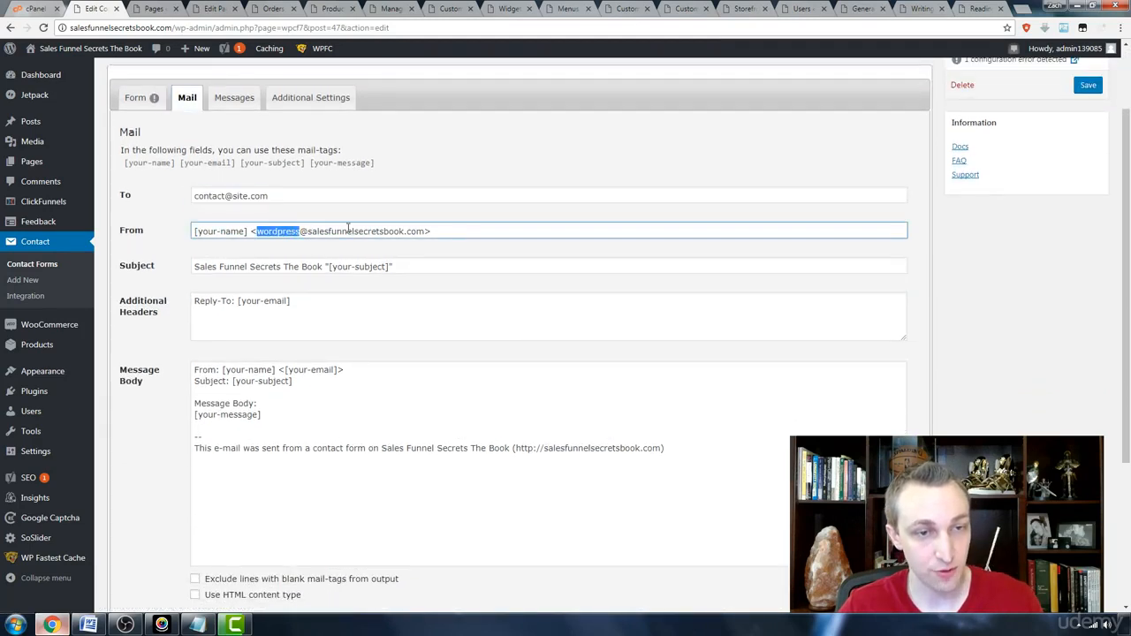
pyautogui.write('contact')
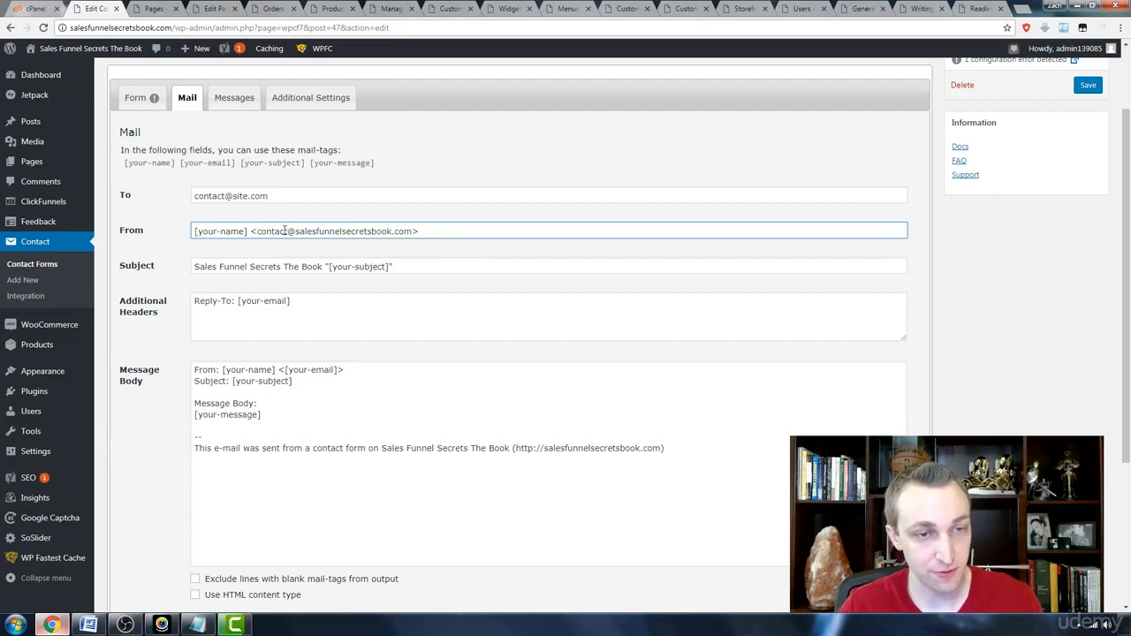
# Replace the To address with a copy of the e-mail address in the From field
pyautogui.moveTo(257, 231); pyautogui.dragTo(412, 232)
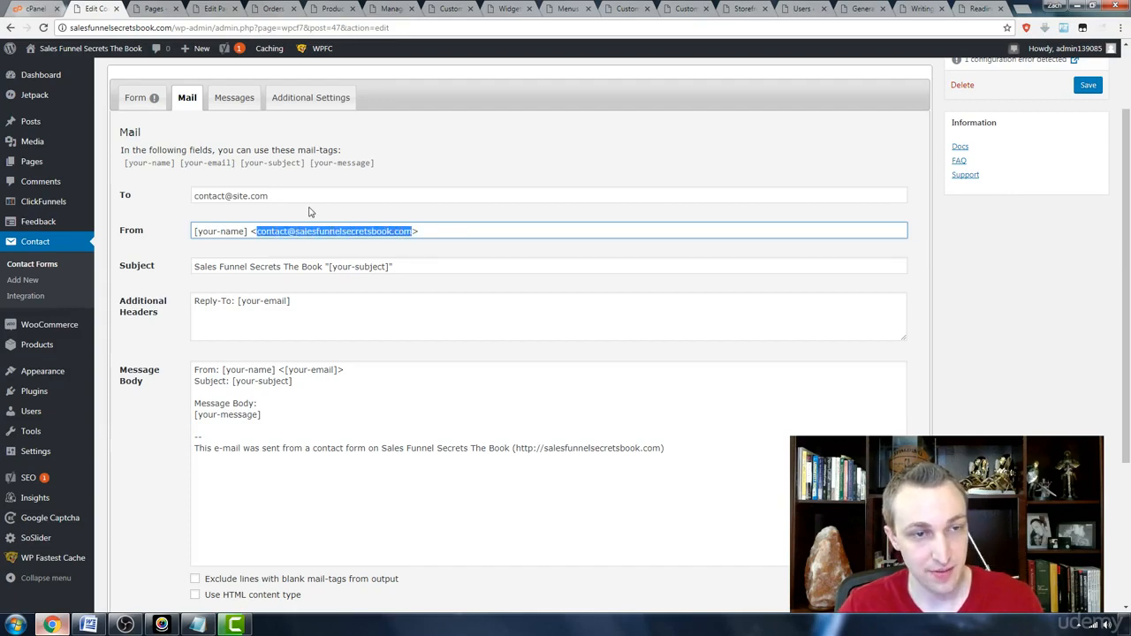
pyautogui.hotkey('ctrl', 'c')
pyautogui.tripleClick(276, 195)
pyautogui.hotkey('ctrl', 'v')
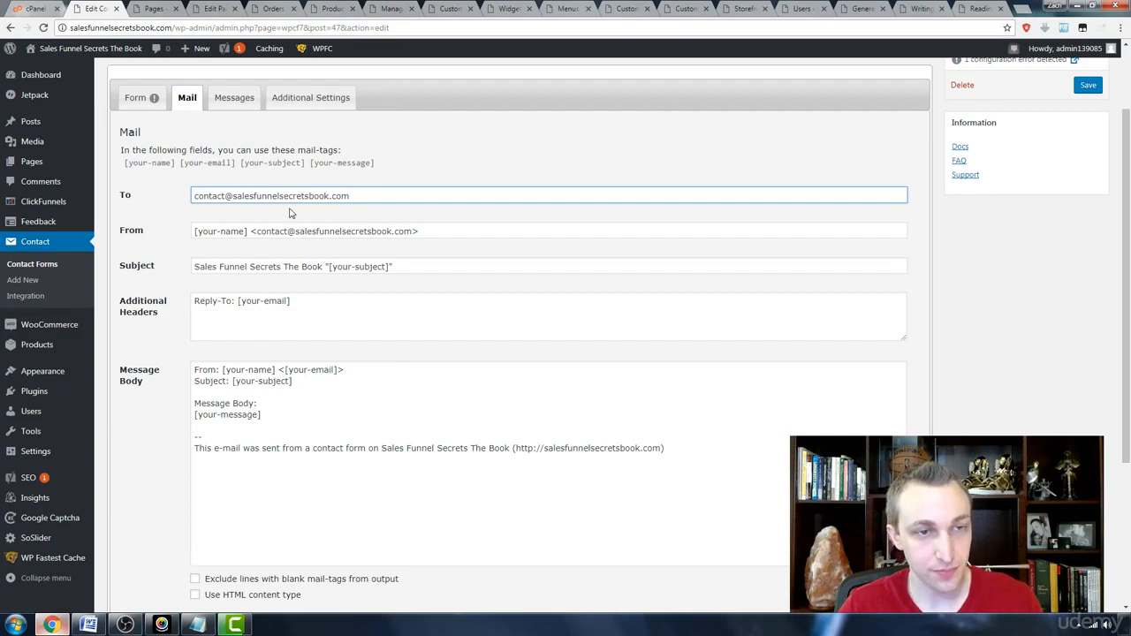
# Copy the available mail-tags below [your-message] in the message body, keeping only [your-name], [your-email] and [your-subject] on separate lines
pyautogui.tripleClick(163, 162)
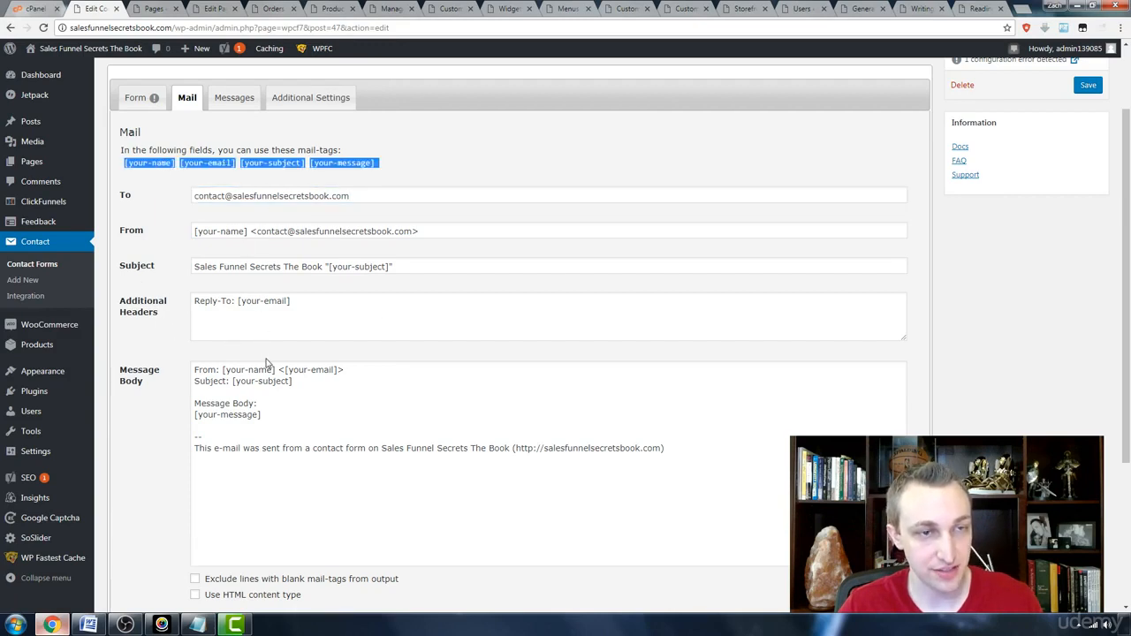
pyautogui.click(284, 416)
pyautogui.press('Return')
pyautogui.hotkey('ctrl', 'v')
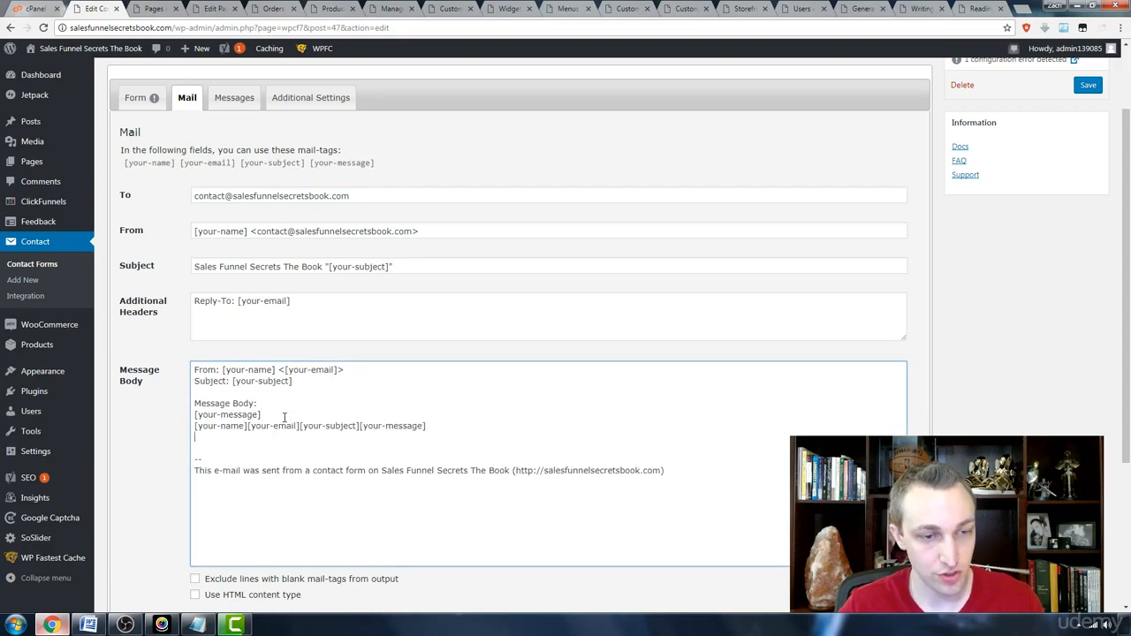
pyautogui.press('Return')
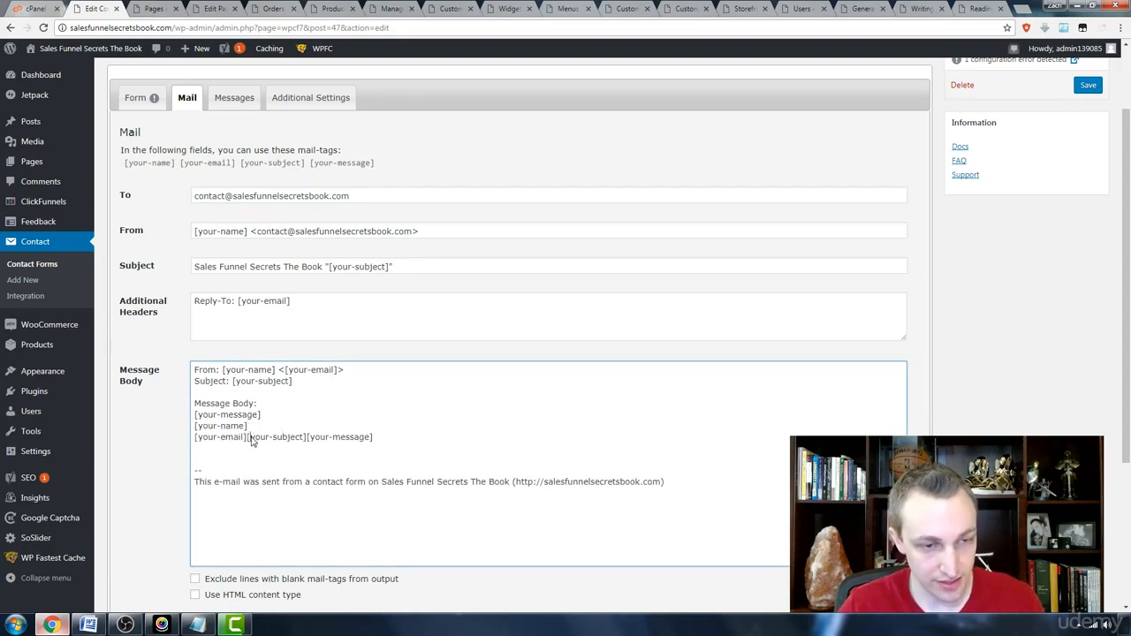
pyautogui.click(248, 436)
pyautogui.press('Return')
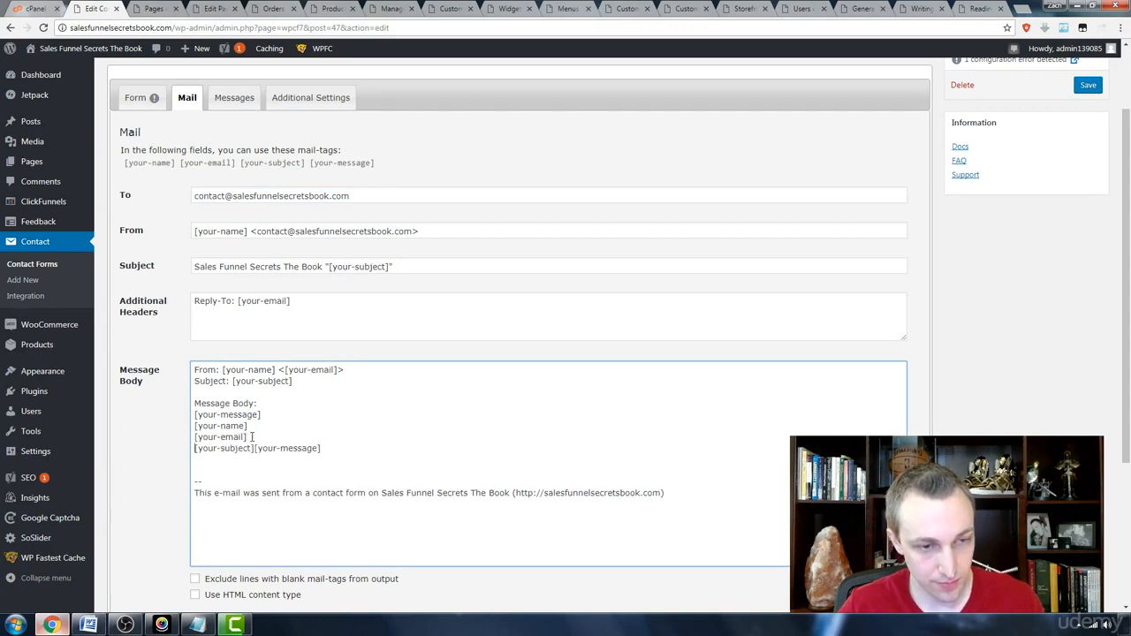
pyautogui.moveTo(255, 448); pyautogui.dragTo(371, 462)
pyautogui.press('BackSpace')
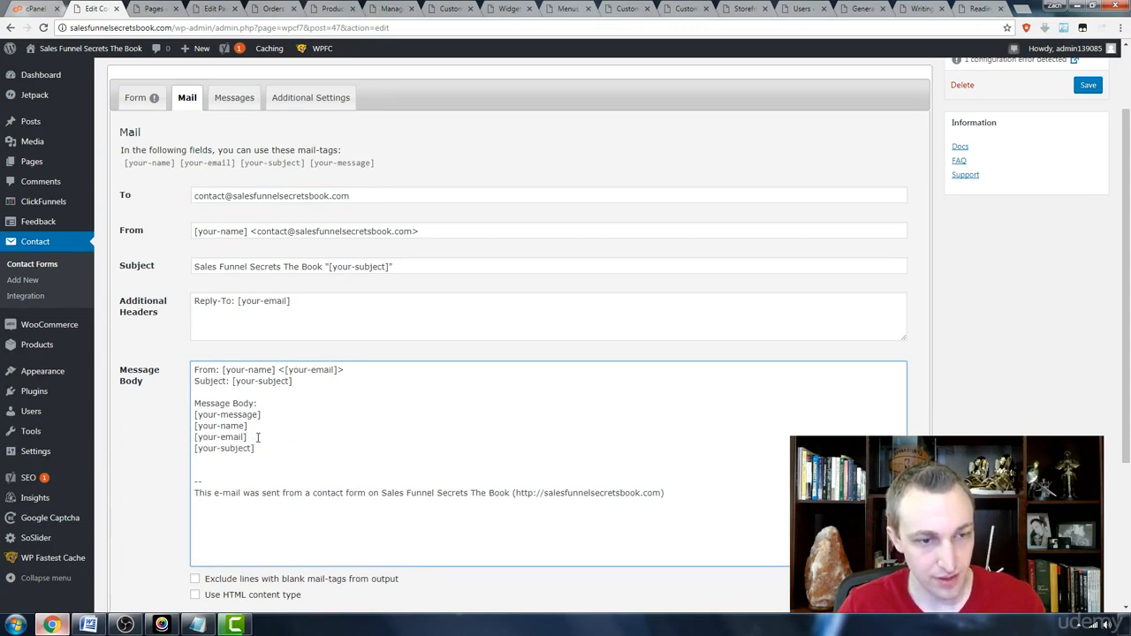
# Delete the "Message Body:" heading line above [your-message] in the message body
pyautogui.click(282, 408)
pyautogui.press('Right')
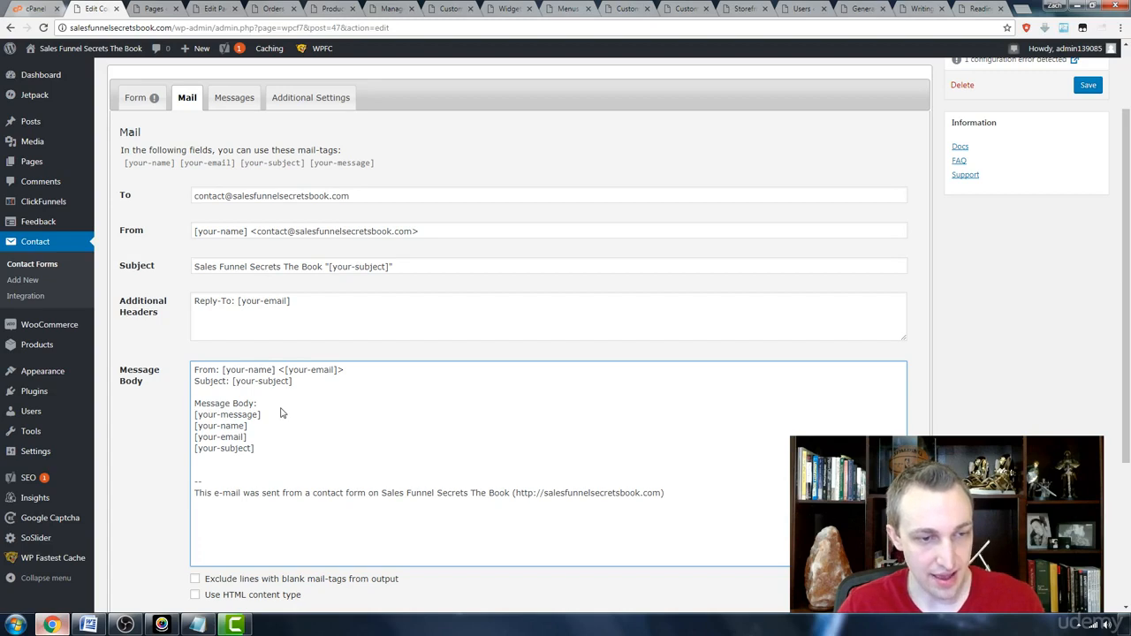
pyautogui.hotkey('shift', 'Home')
pyautogui.press('BackSpace')
pyautogui.press('BackSpace')
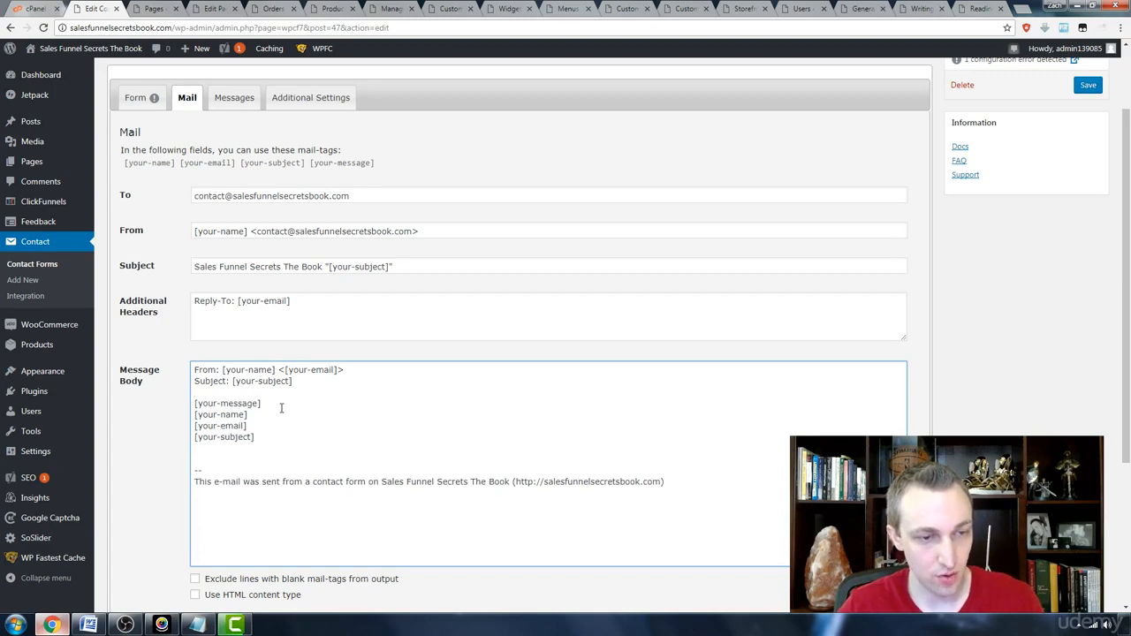
# Prefix the separate [your-name] and [your-email] lines in the message body with "Name:" and "Email:"
pyautogui.hotkey('shift', 'End')
pyautogui.press('Left')
pyautogui.write('Name:')
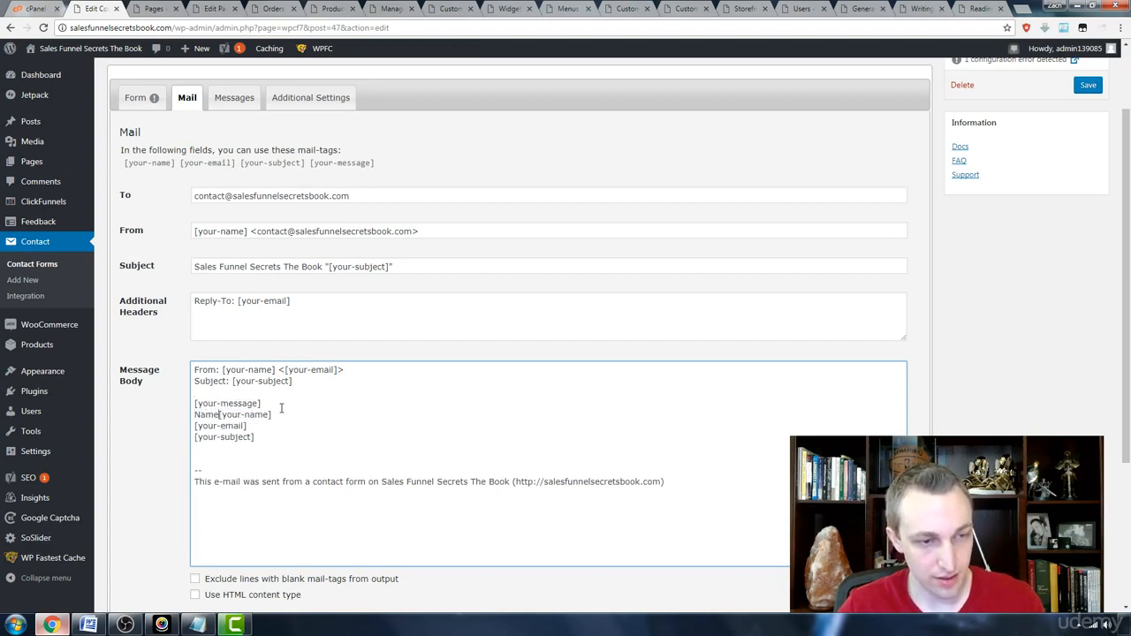
pyautogui.hotkey('shift', 'End')
pyautogui.press('Left')
pyautogui.write('Email:')
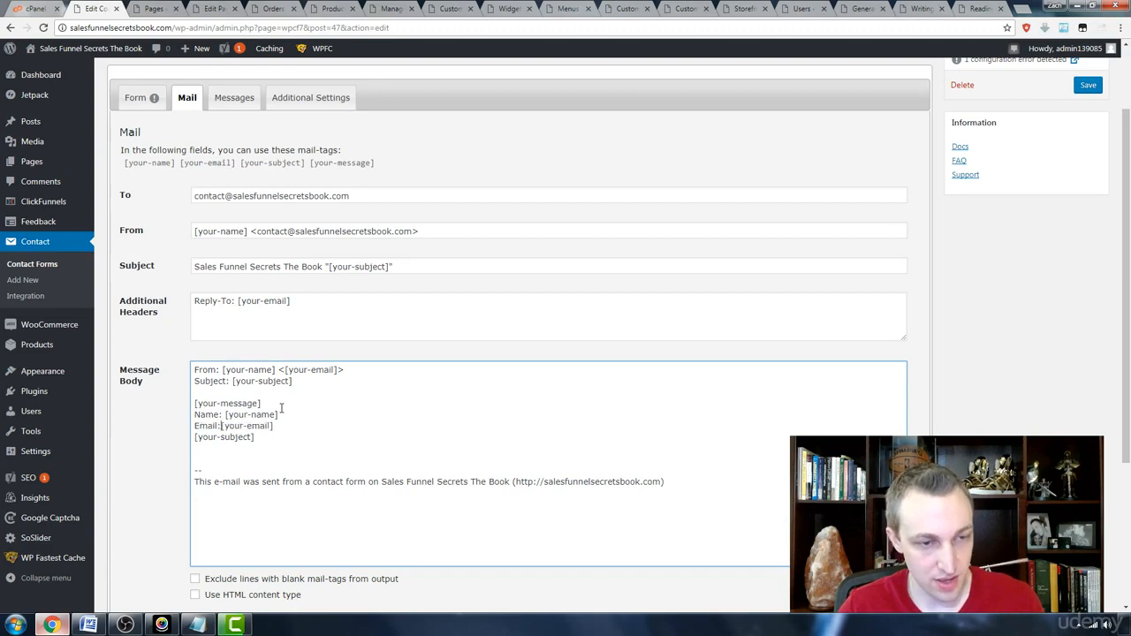
# Remove the [your-subject] tag from the line below Email in the message body, leaving that line empty
pyautogui.press('Down')
pyautogui.write('ub')
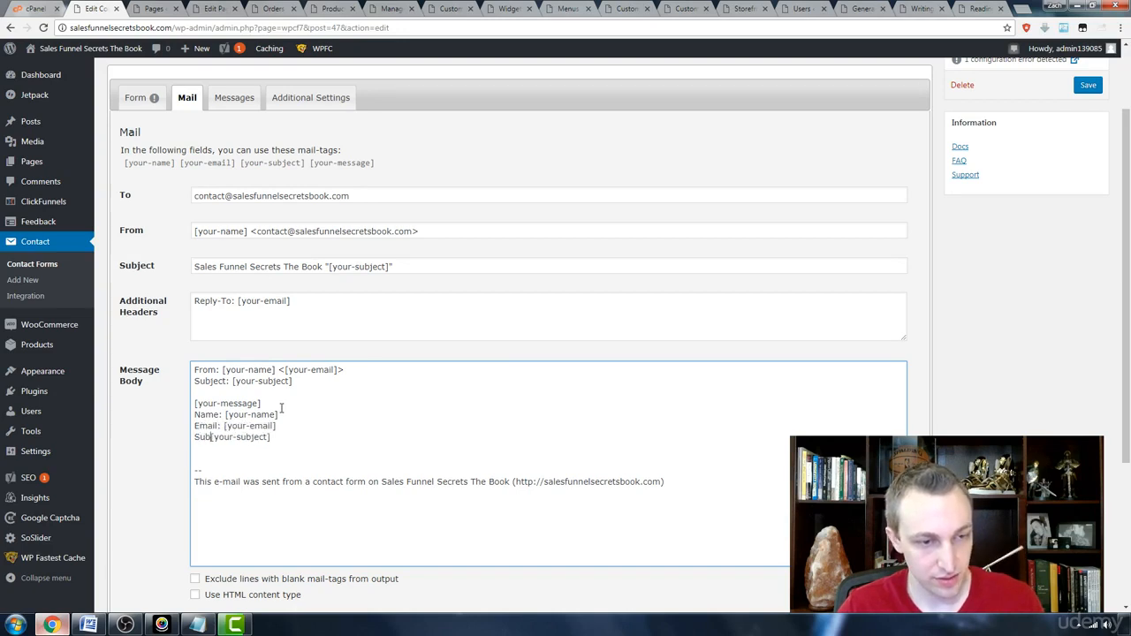
pyautogui.hotkey('shift', 'End')
pyautogui.press('BackSpace')
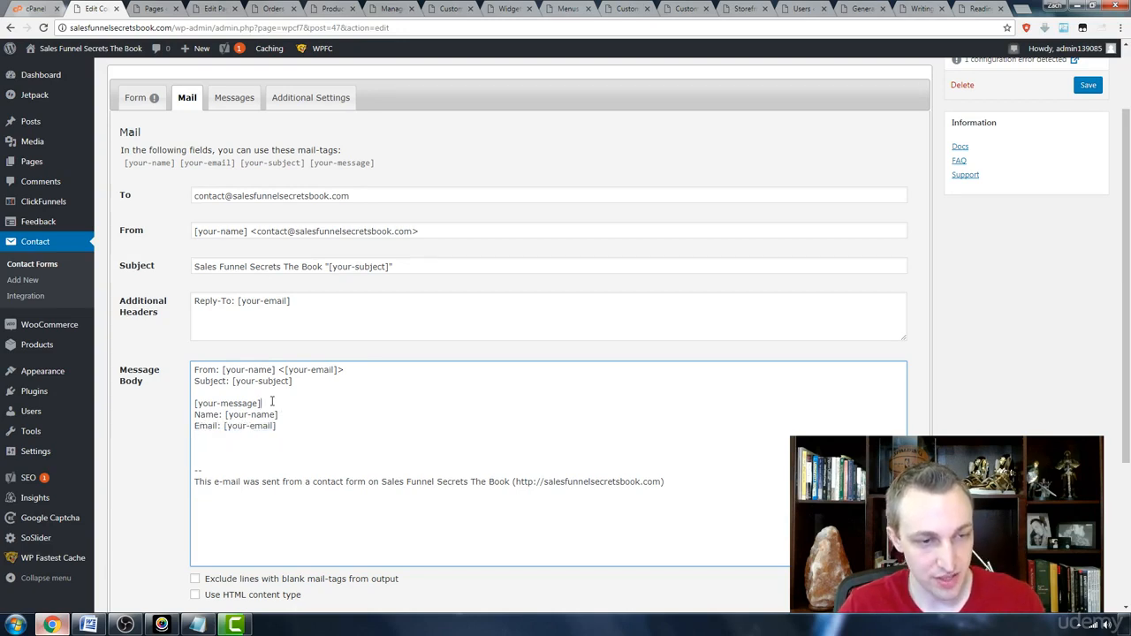
# Move the [your-message] tag to the empty line below Email and label it "Message:"
pyautogui.hotkey('shift', 'Home')
pyautogui.hotkey('ctrl', 'c')
pyautogui.press('BackSpace')
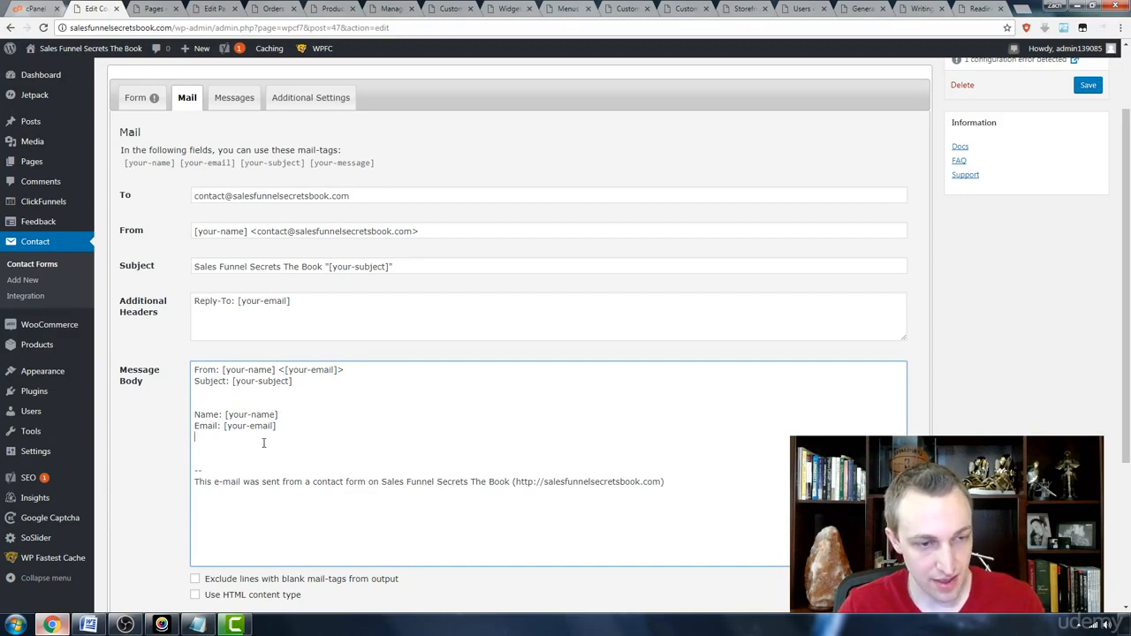
pyautogui.write('Message')
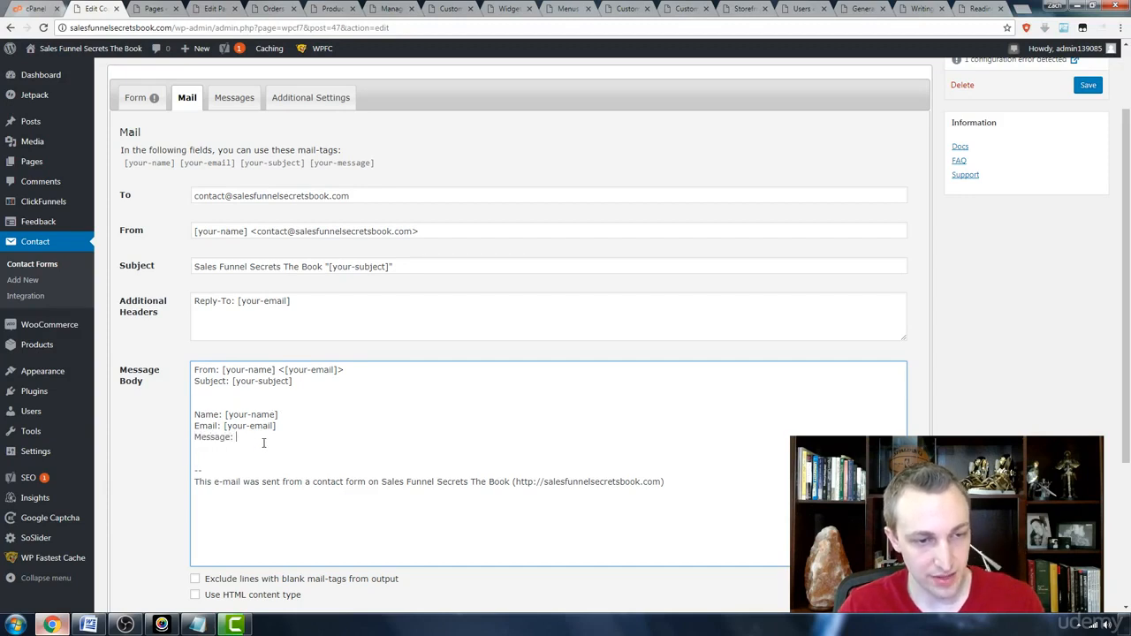
pyautogui.write(':')
pyautogui.hotkey('ctrl', 'v')
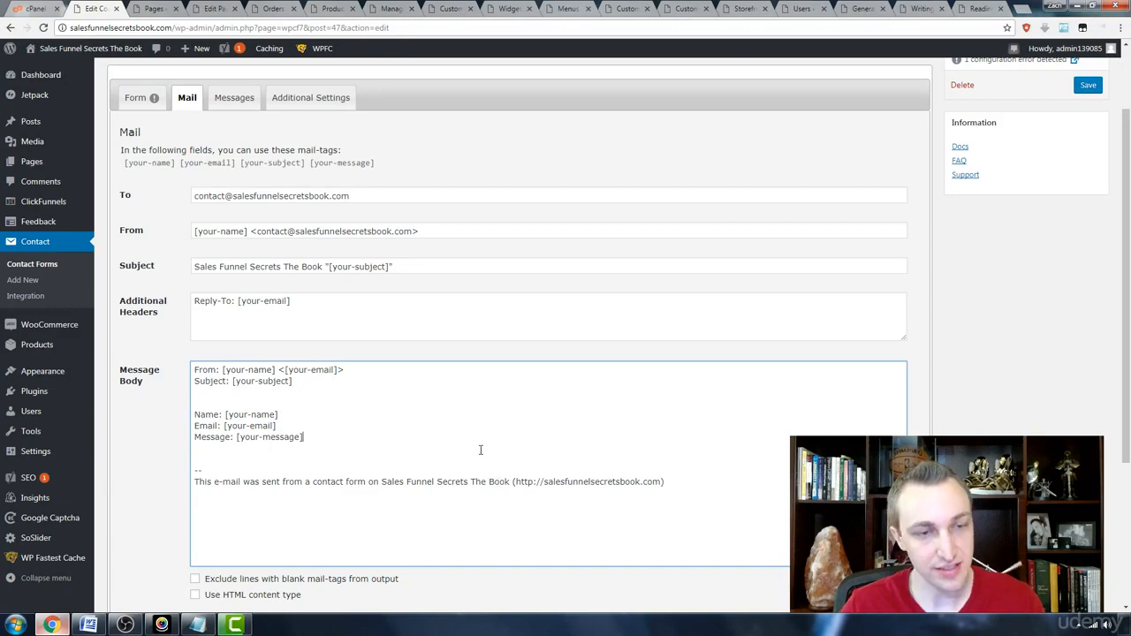
# Review the form's remaining mail options, notification messages and additional settings, and save the contact form
pyautogui.click(964, 361)
pyautogui.scroll(-2, 964, 361)
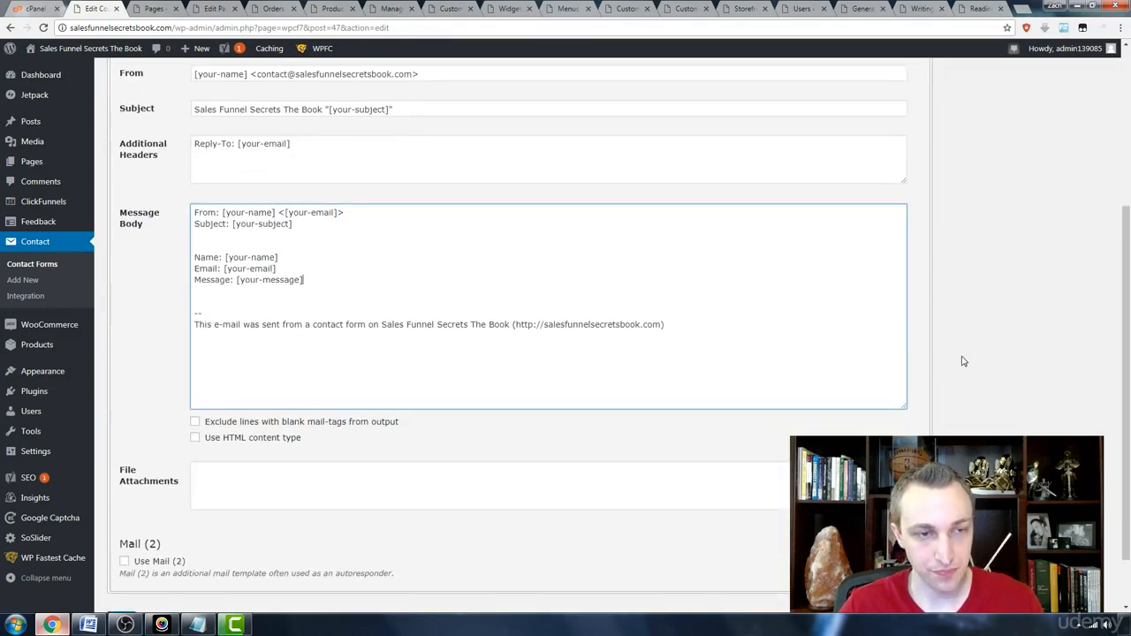
pyautogui.scroll(3, 964, 362)
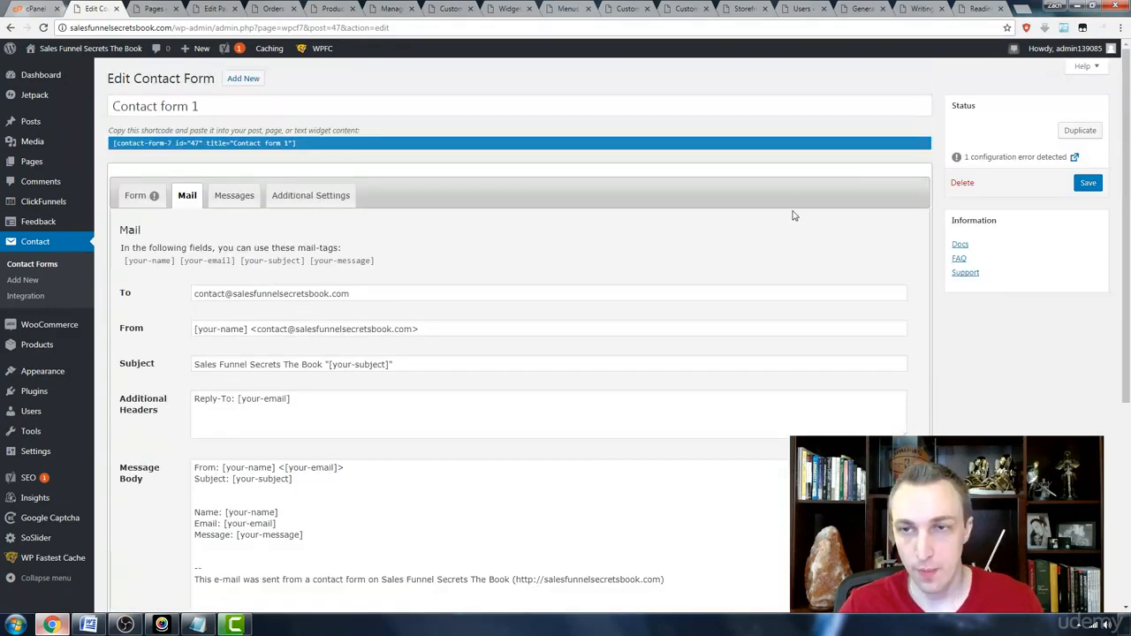
pyautogui.click(234, 199)
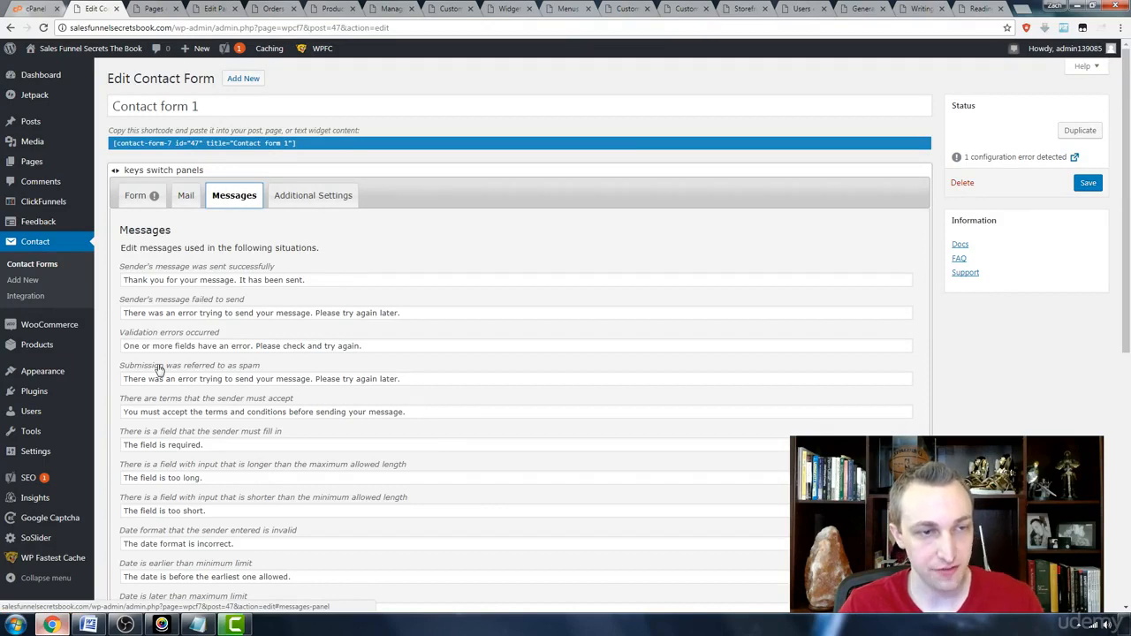
pyautogui.click(346, 196)
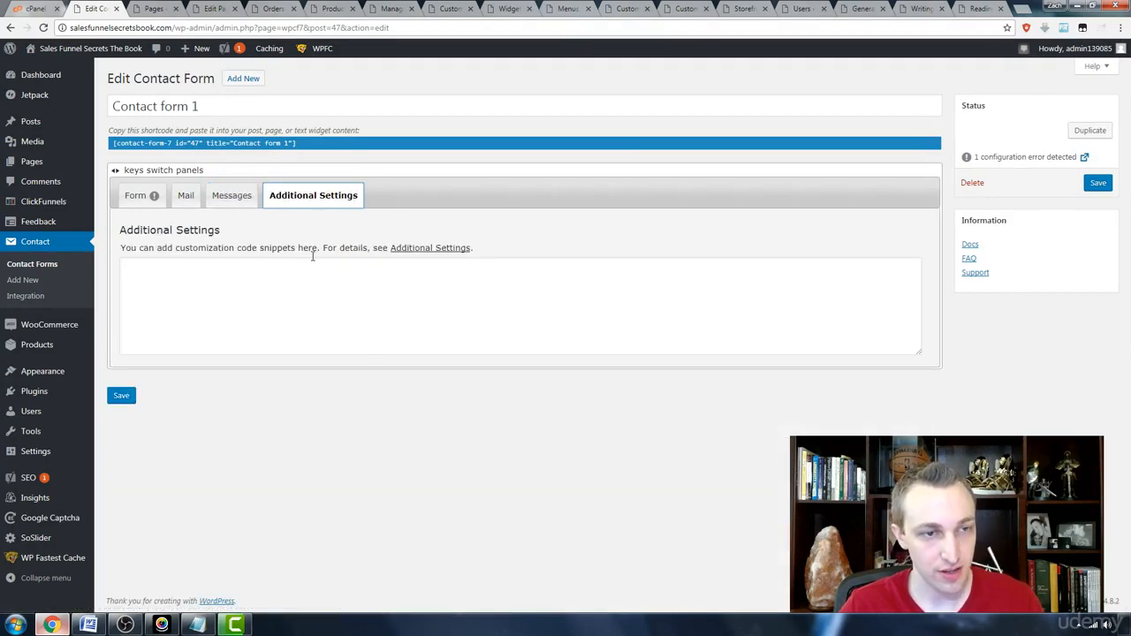
pyautogui.click(142, 199)
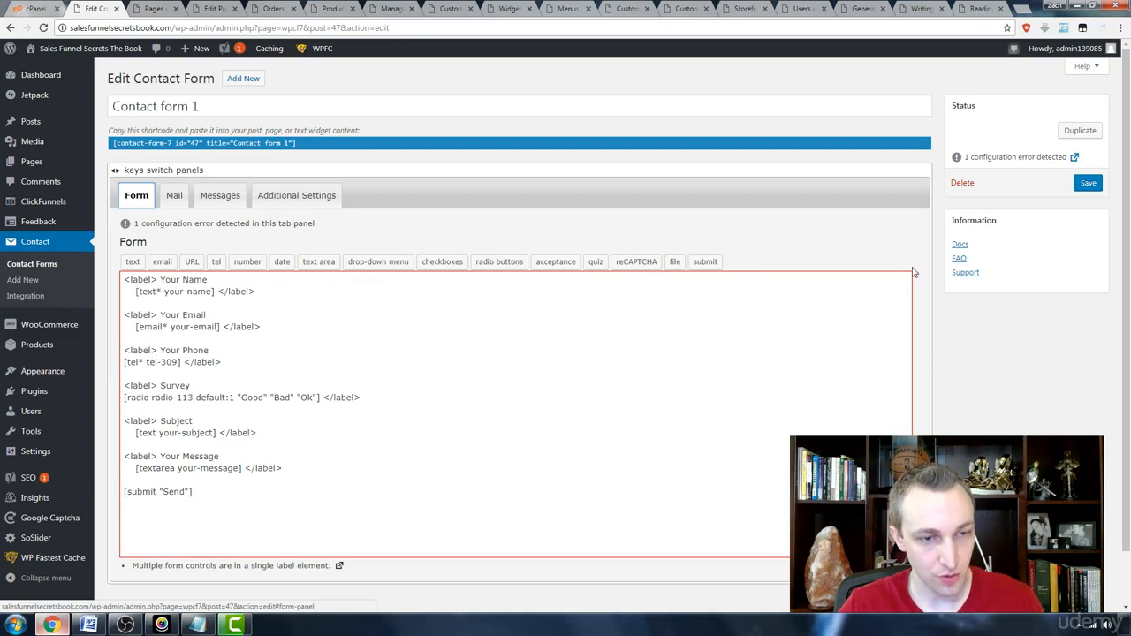
pyautogui.click(1088, 184)
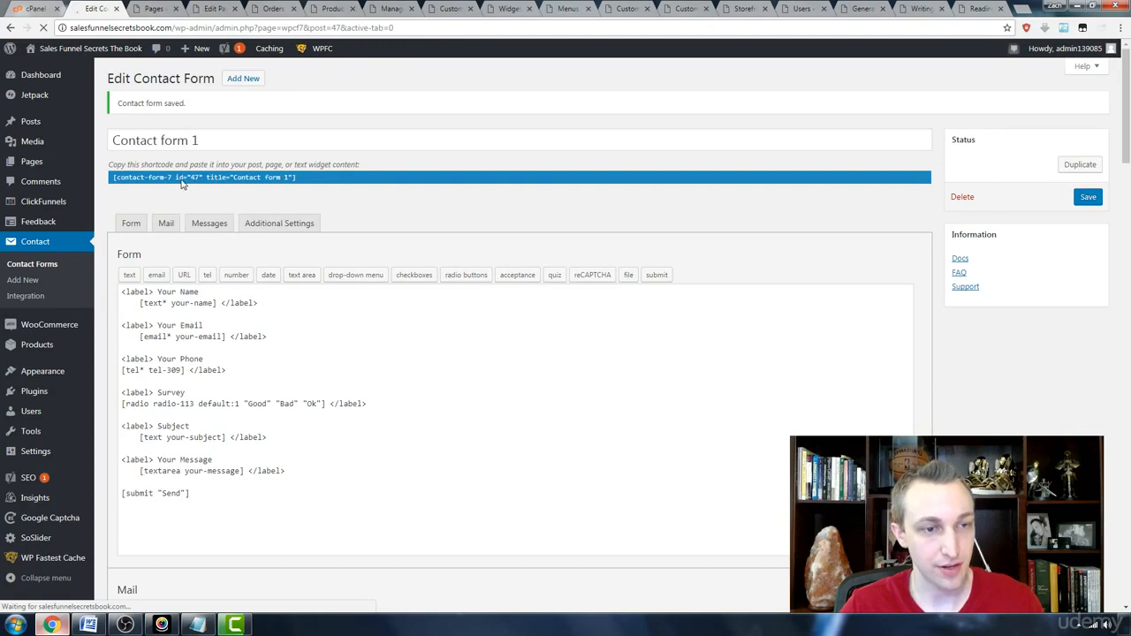
# Replace the entire content of the Contact Us page, including its old form, with the shortcode [contact-form-7 id="47" title="Contact form 1"]
pyautogui.hotkey('ctrl', 'Tab')
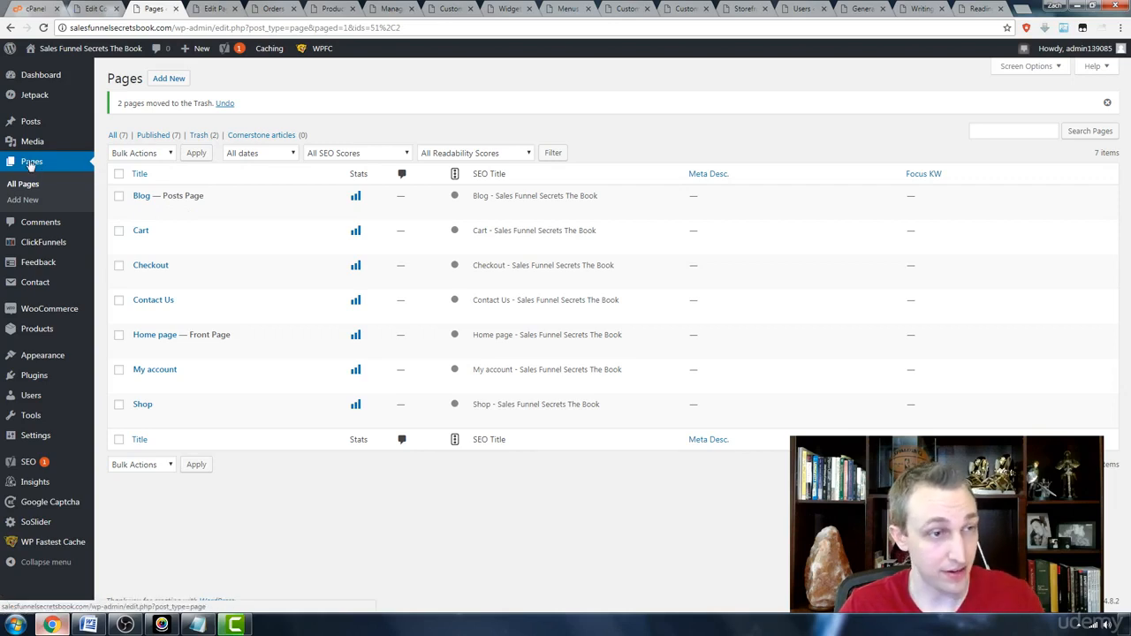
pyautogui.click(163, 306)
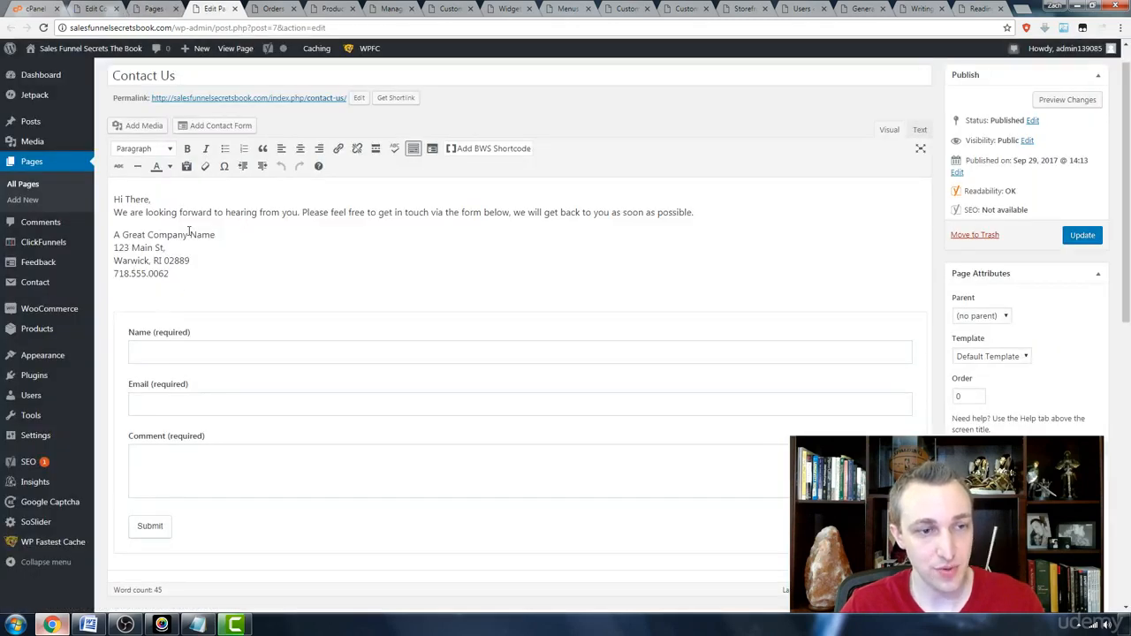
pyautogui.click(209, 222)
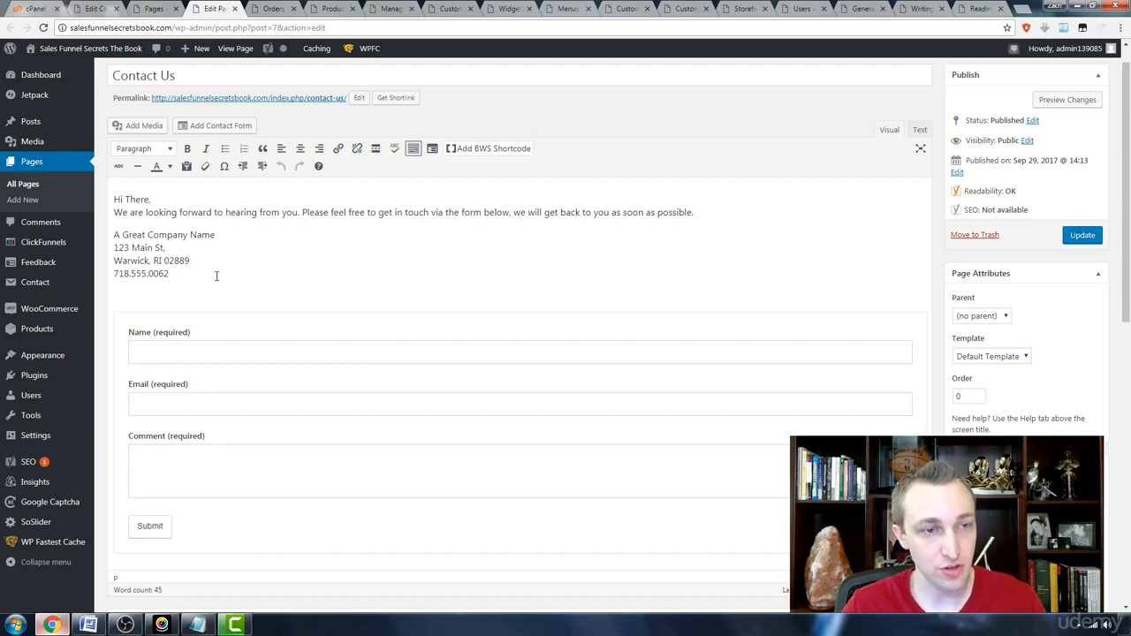
pyautogui.hotkey('ctrl', 'a')
pyautogui.write('[contact-form-7 id="47" title="Contact form 1"]')
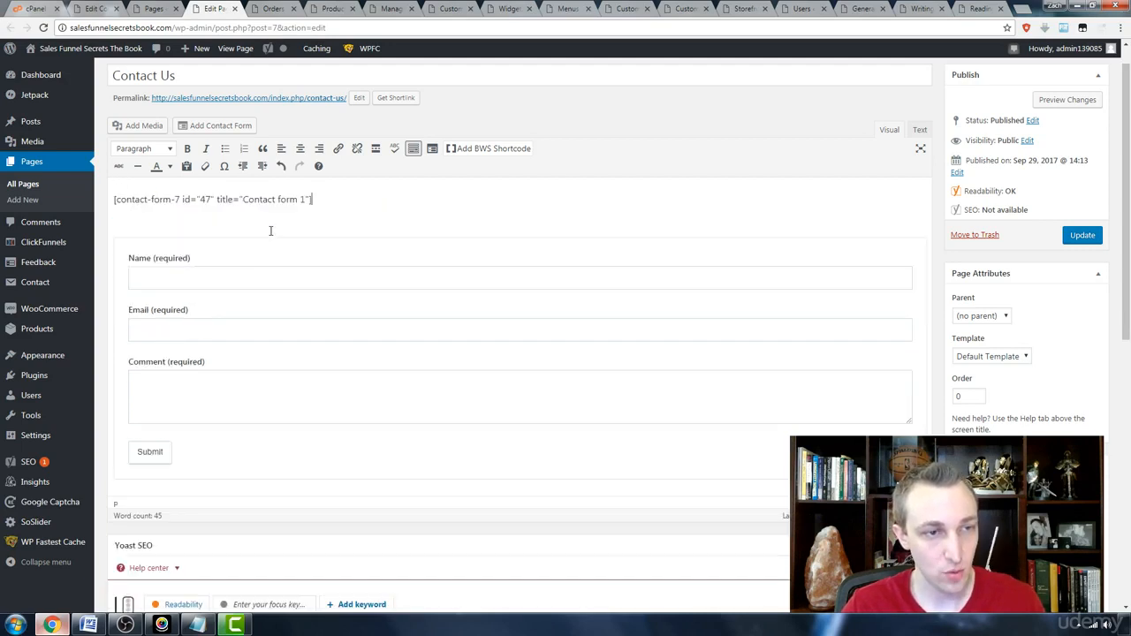
pyautogui.click(340, 218)
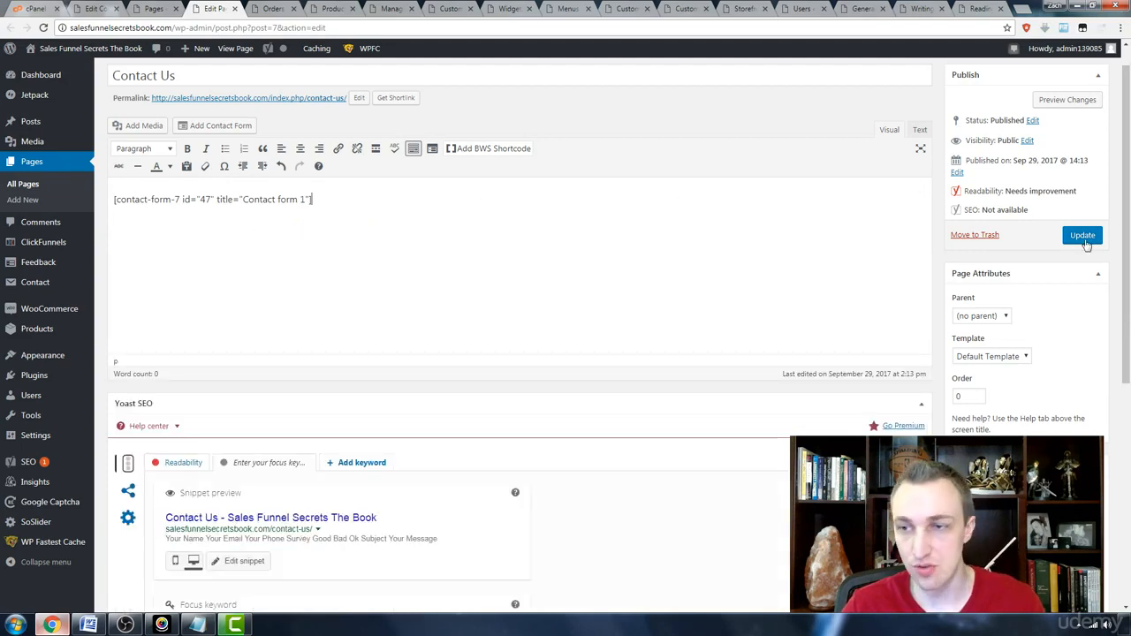
# Preview the Contact Us page changes and try the Survey options in the embedded form, selecting Bad and finally Ok
pyautogui.click(1067, 102)
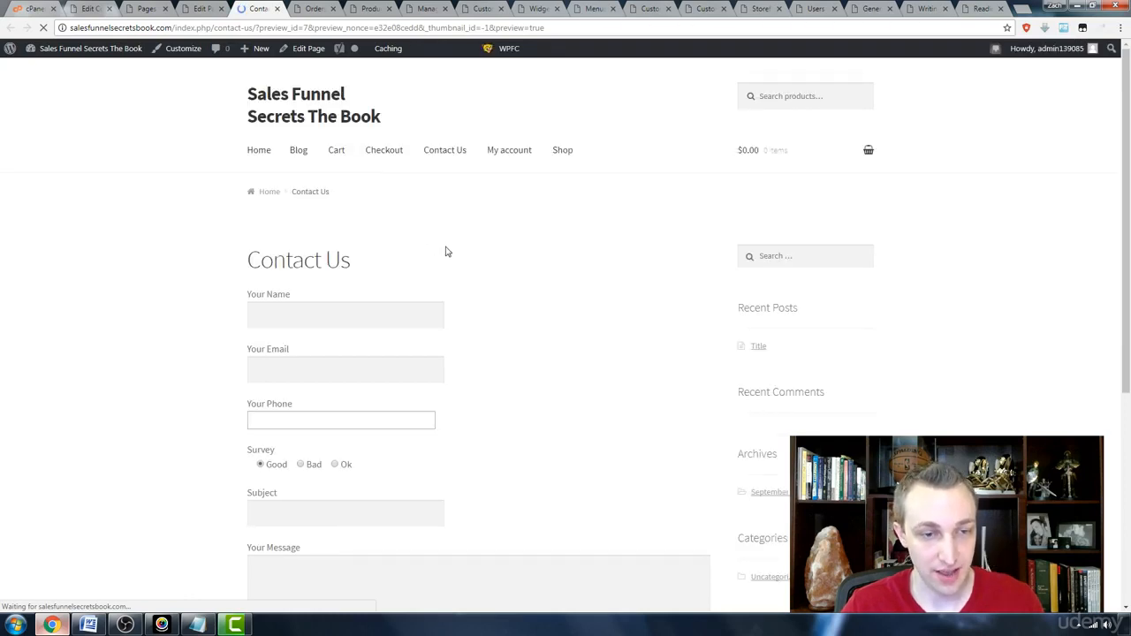
pyautogui.scroll(-2, 308, 472)
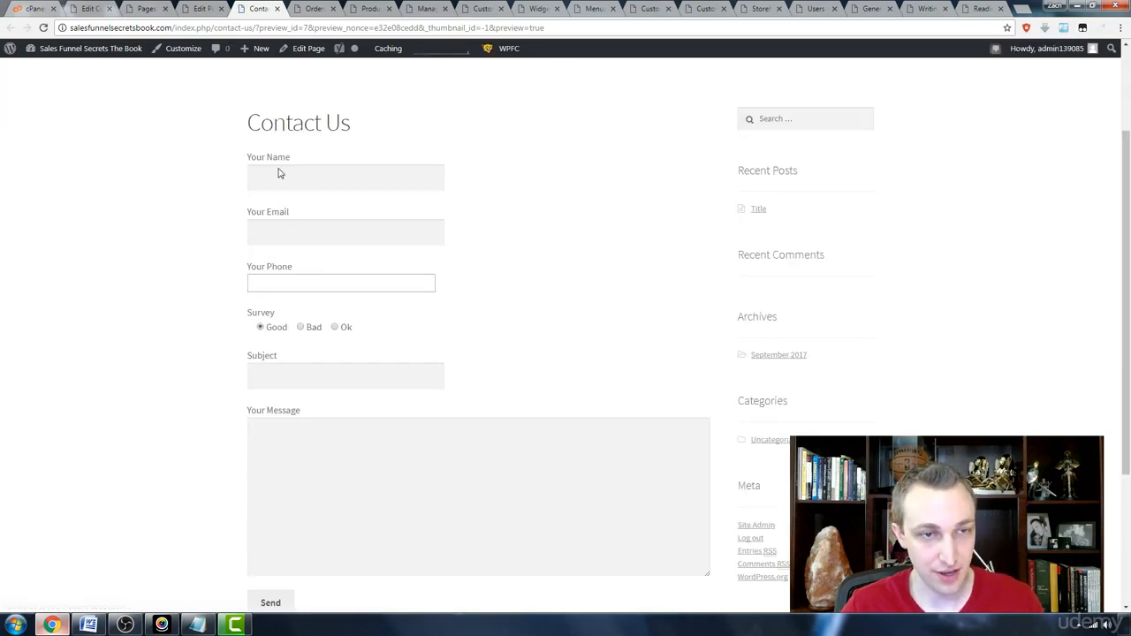
pyautogui.click(300, 327)
pyautogui.click(335, 328)
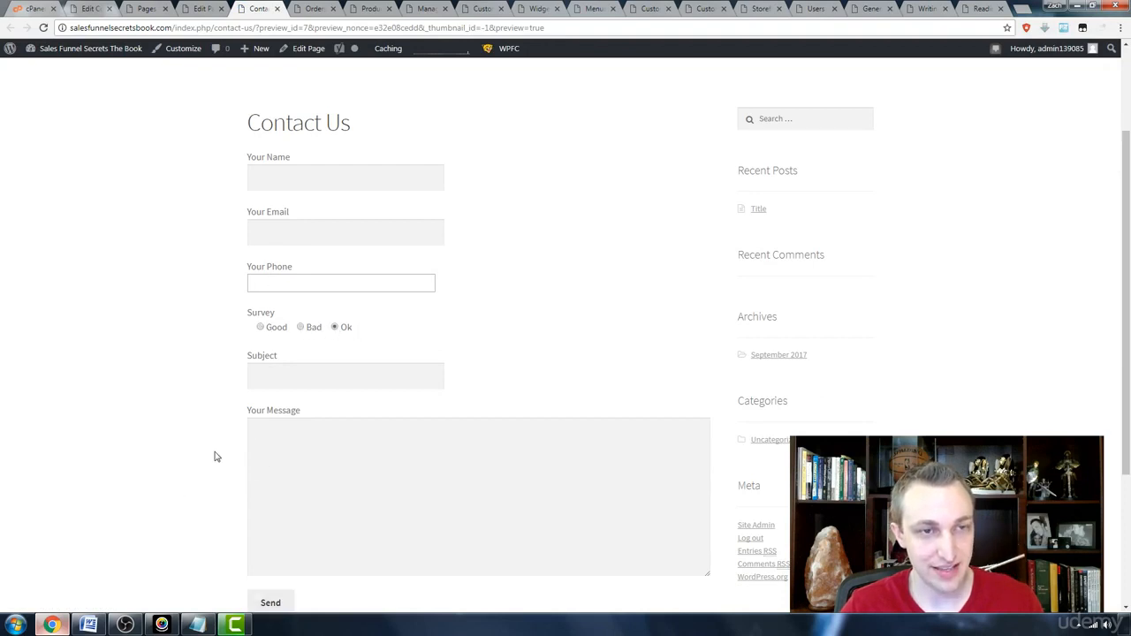
# Test the form's validation by submitting it with its text fields empty, check the response, and return to the Contact Us page editor
pyautogui.click(269, 601)
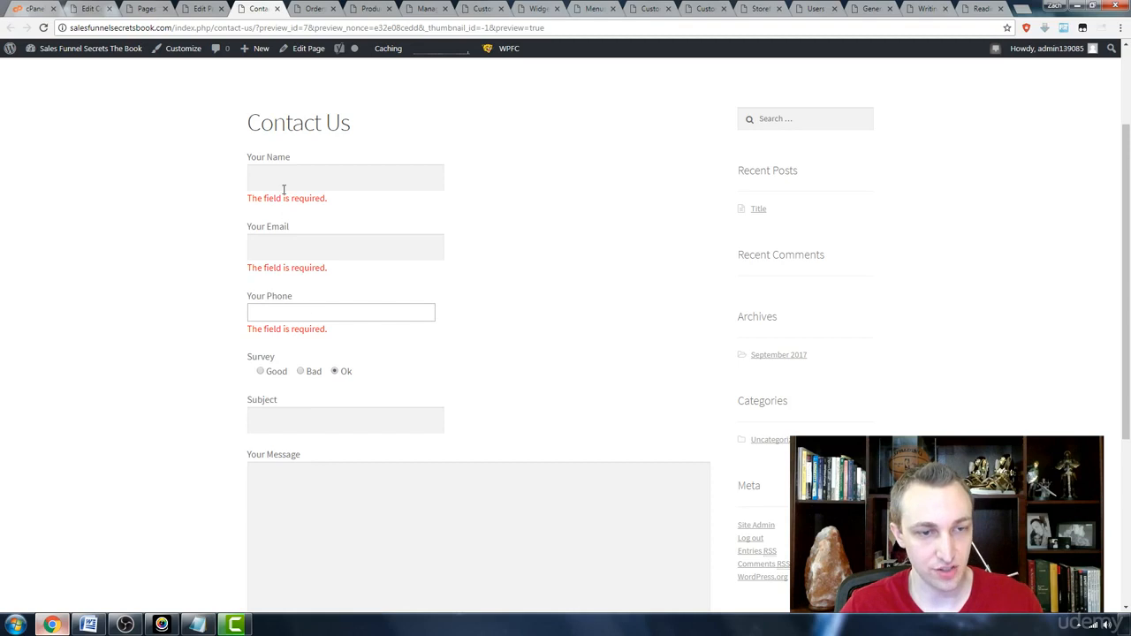
pyautogui.scroll(-2, 198, 314)
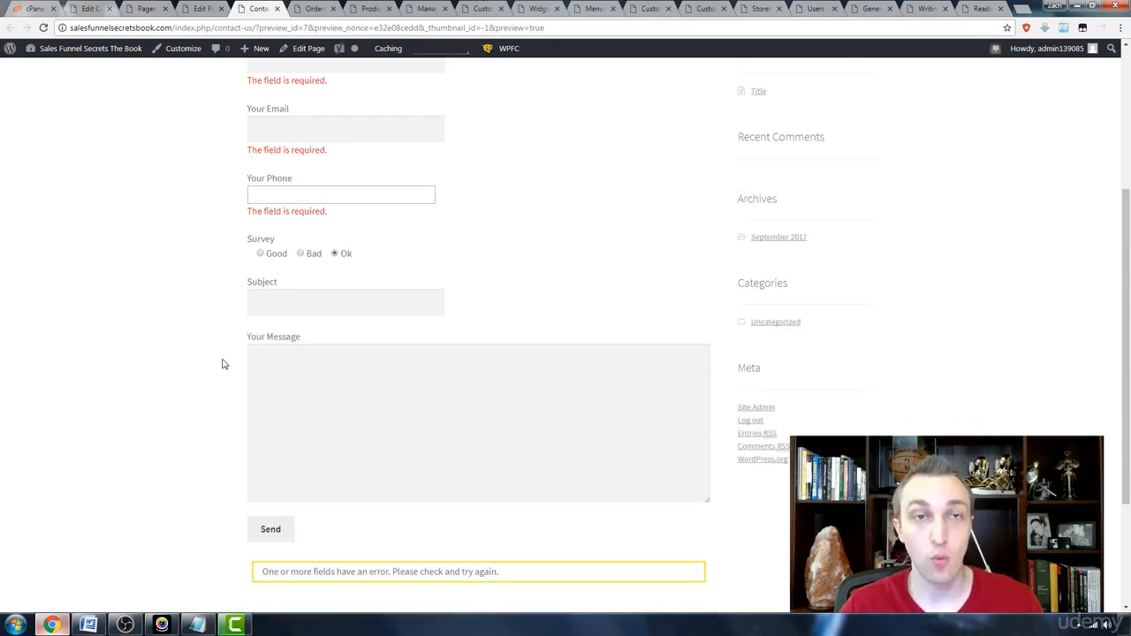
pyautogui.scroll(5, 222, 361)
pyautogui.hotkey('ctrl', 'shift', 'Tab')
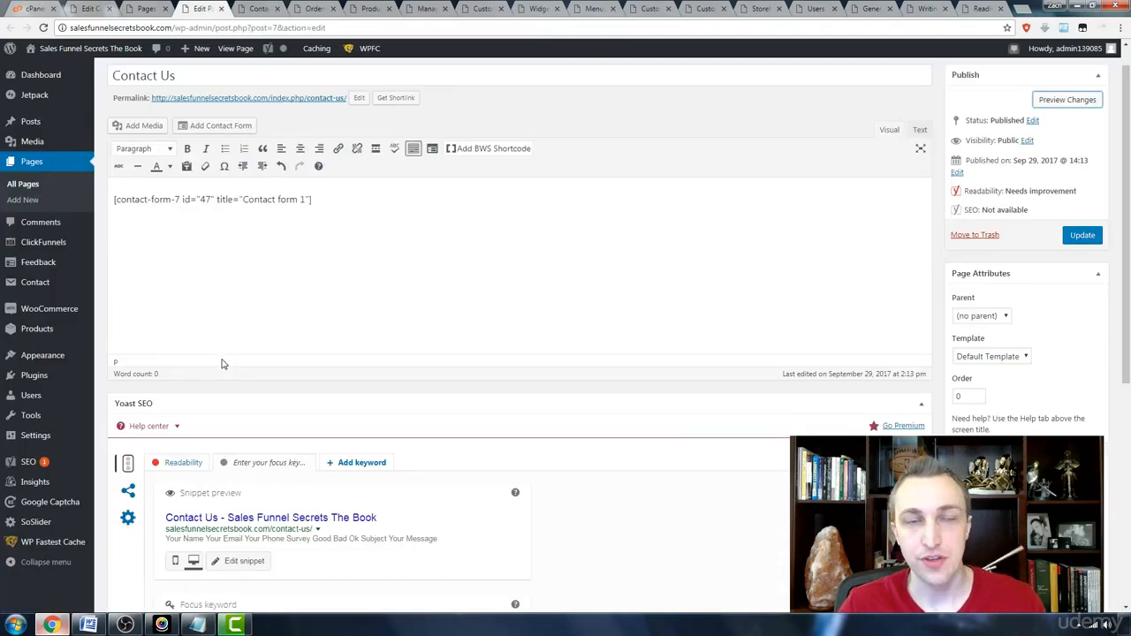